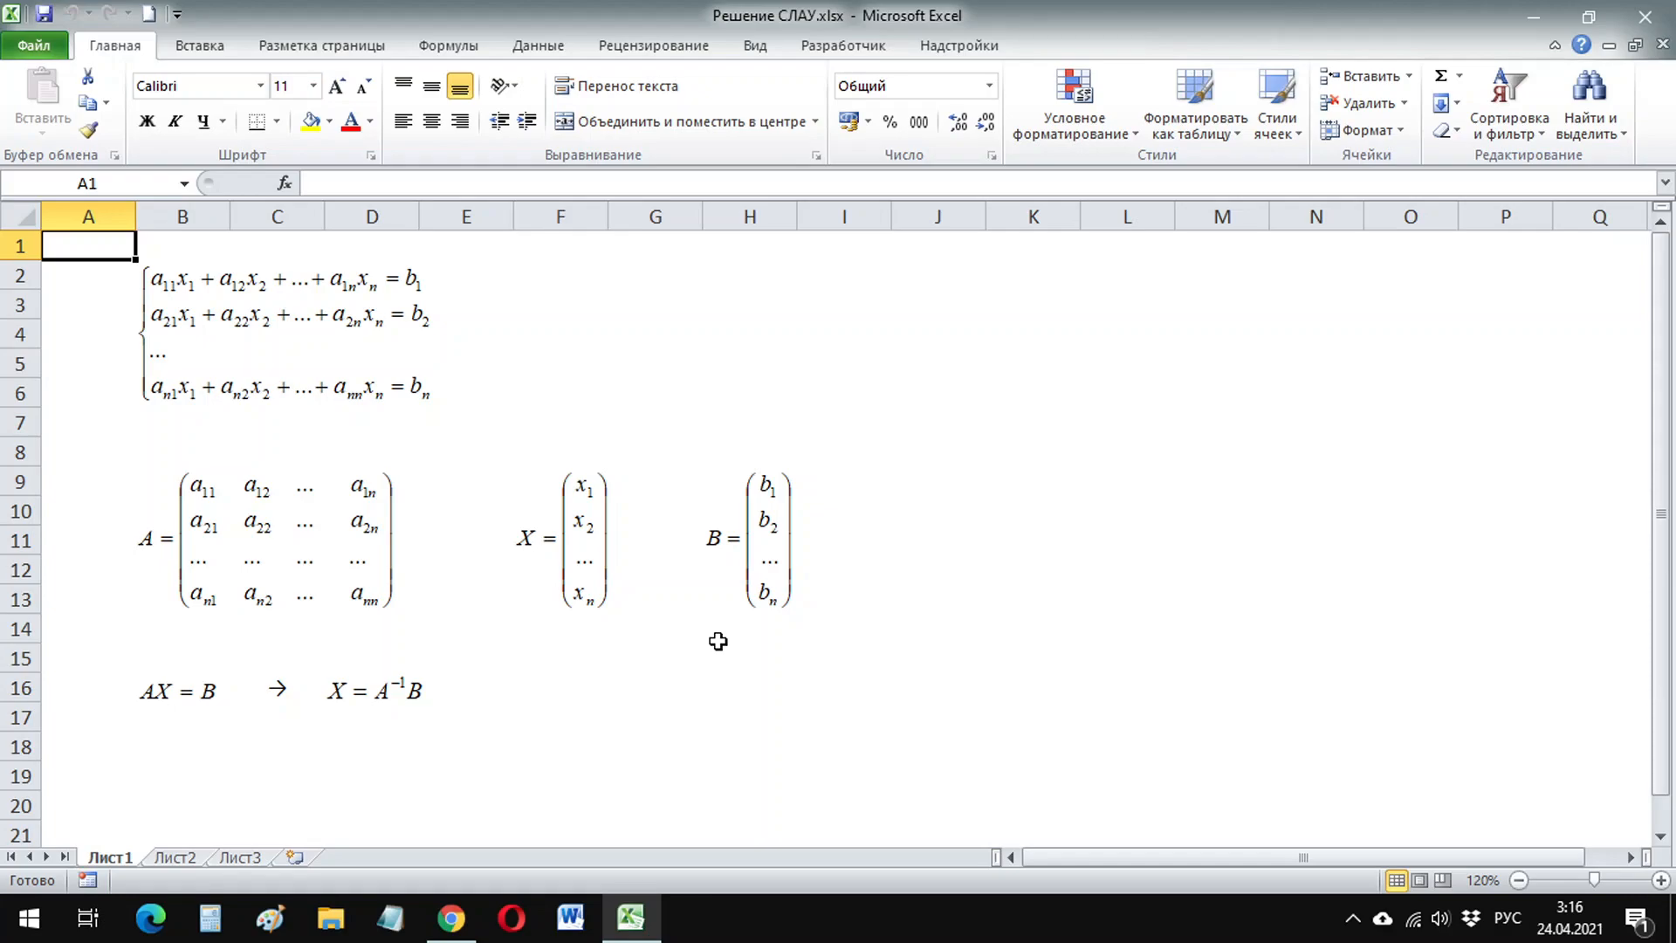
- On sheet Лист2, fill the first row of matrix A (C9:E9) with the coefficients 2, 3 and -4
left_click(176, 859)
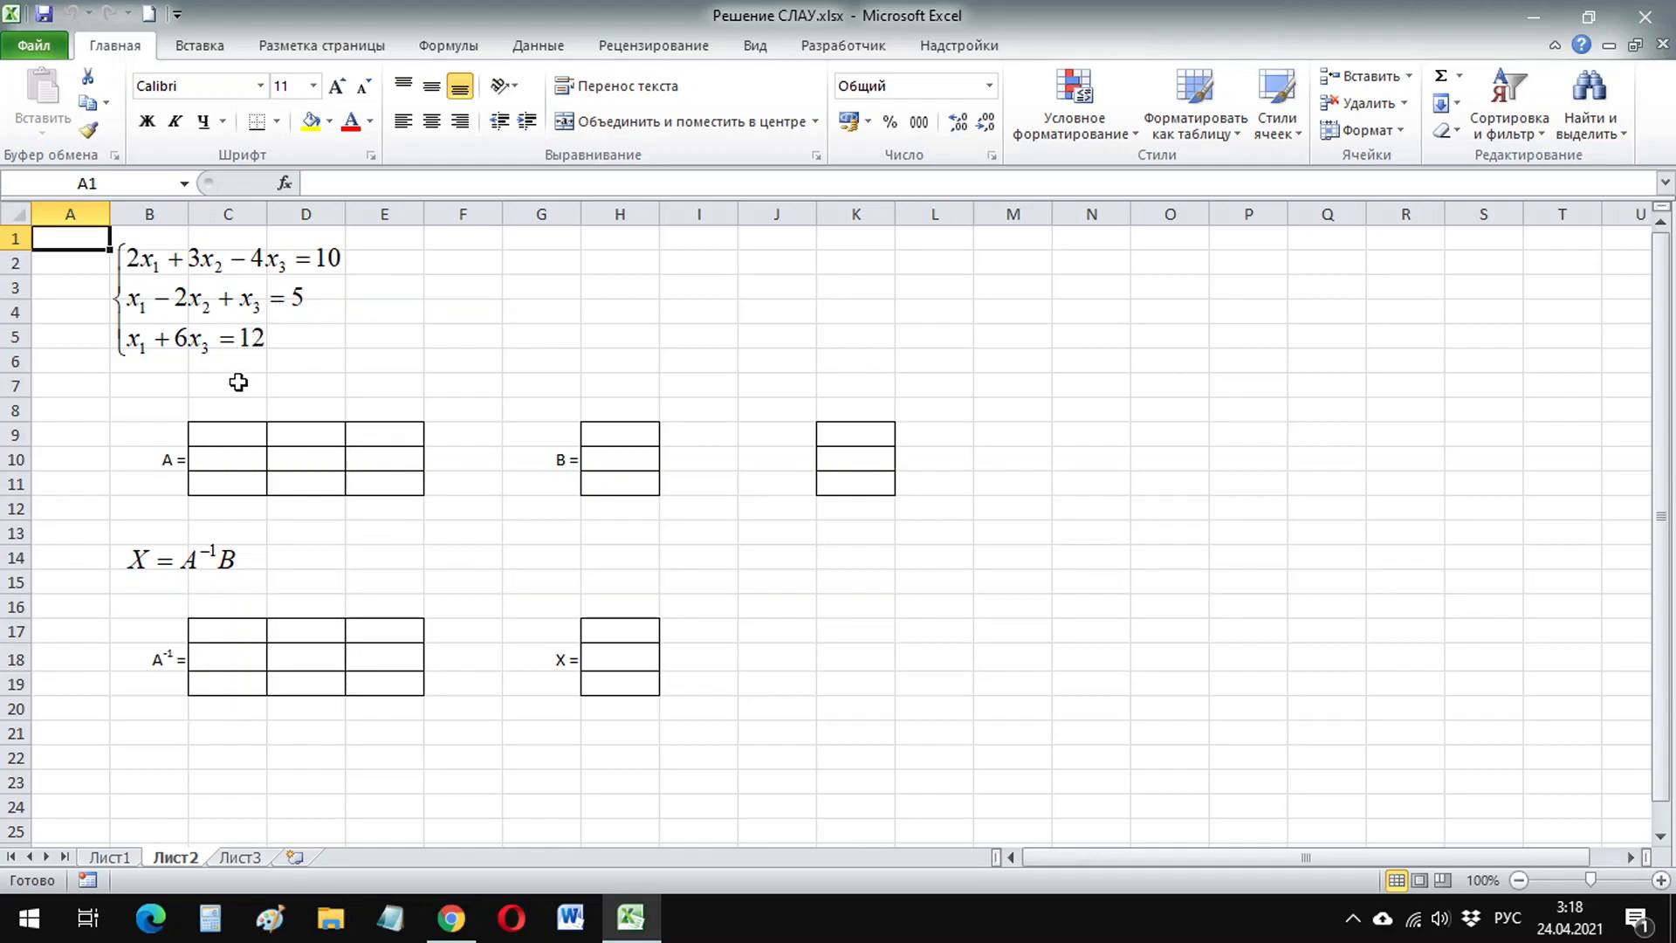
left_click(240, 434)
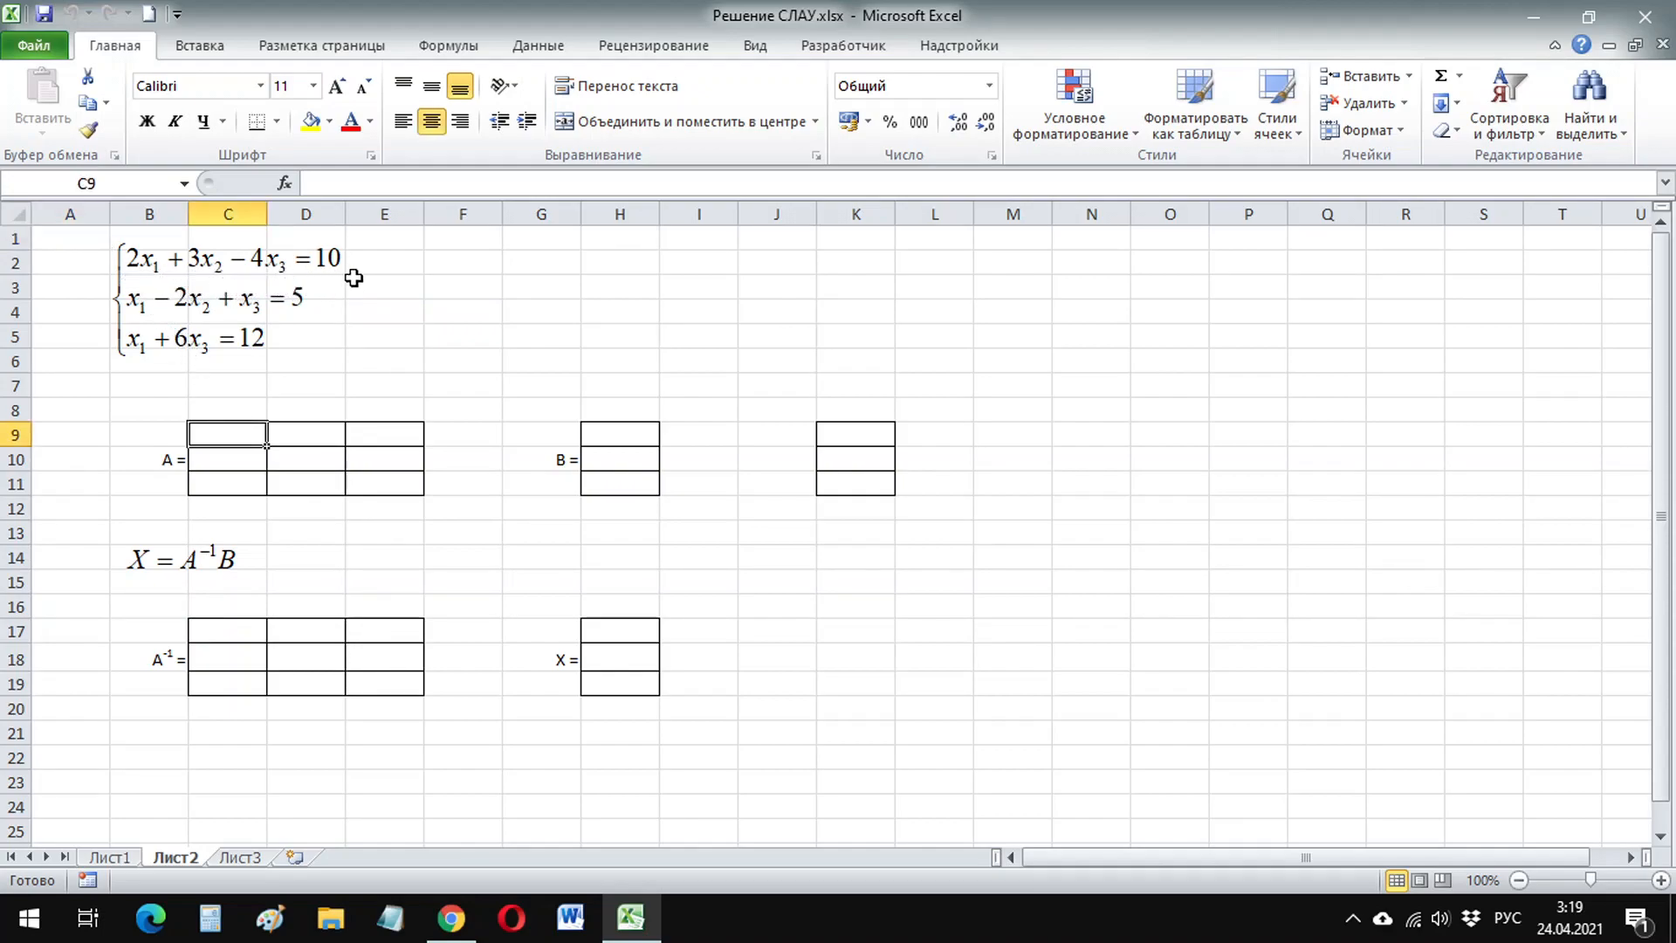
type("2")
key("Tab")
type("3")
key("Tab")
type("-4")
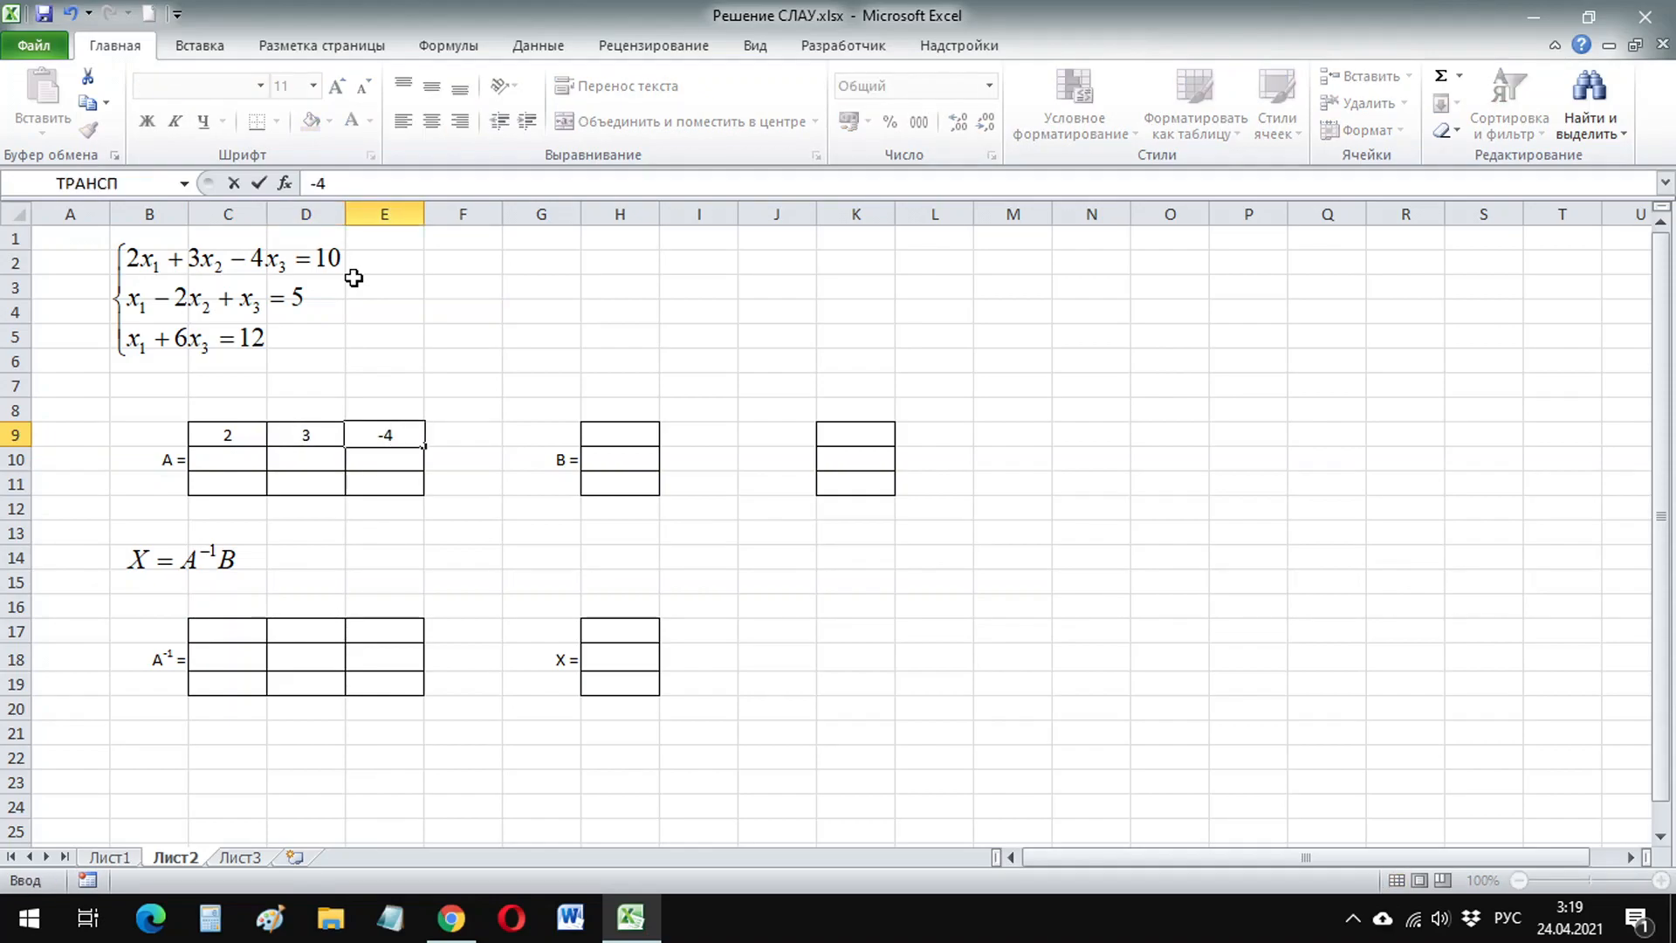
key("Return")
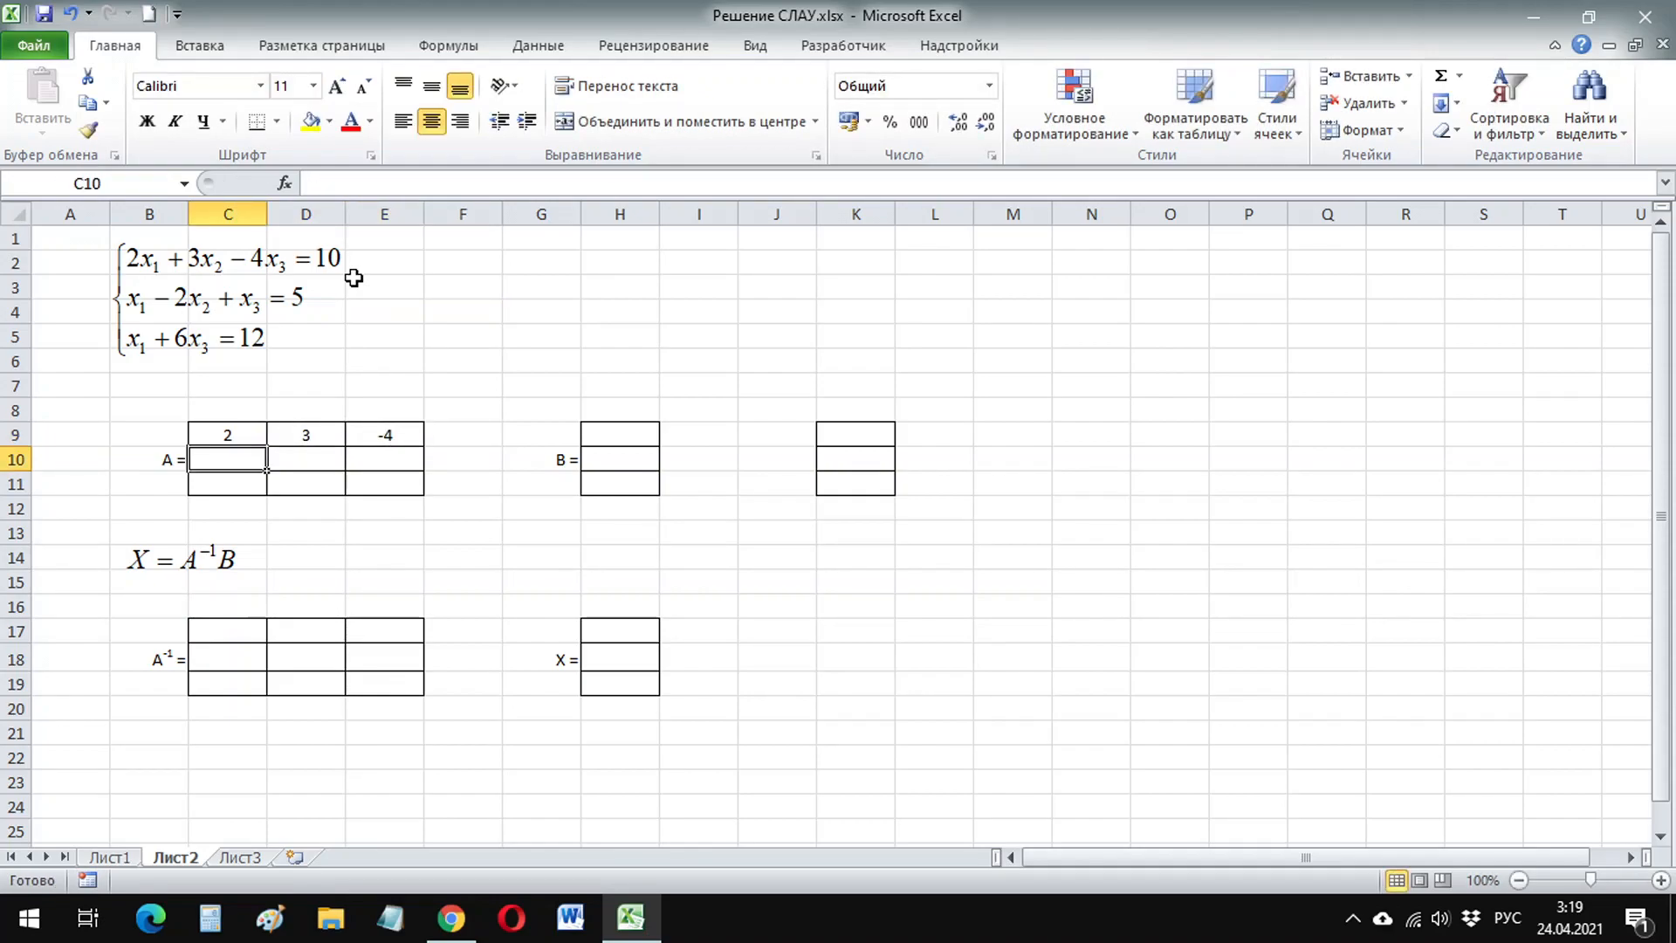
- Fill the second row of matrix A (C10:E10) with the coefficients 1, -2 and 1
type("1")
key("Tab")
type("-2")
key("Tab")
type("1")
key("Return")
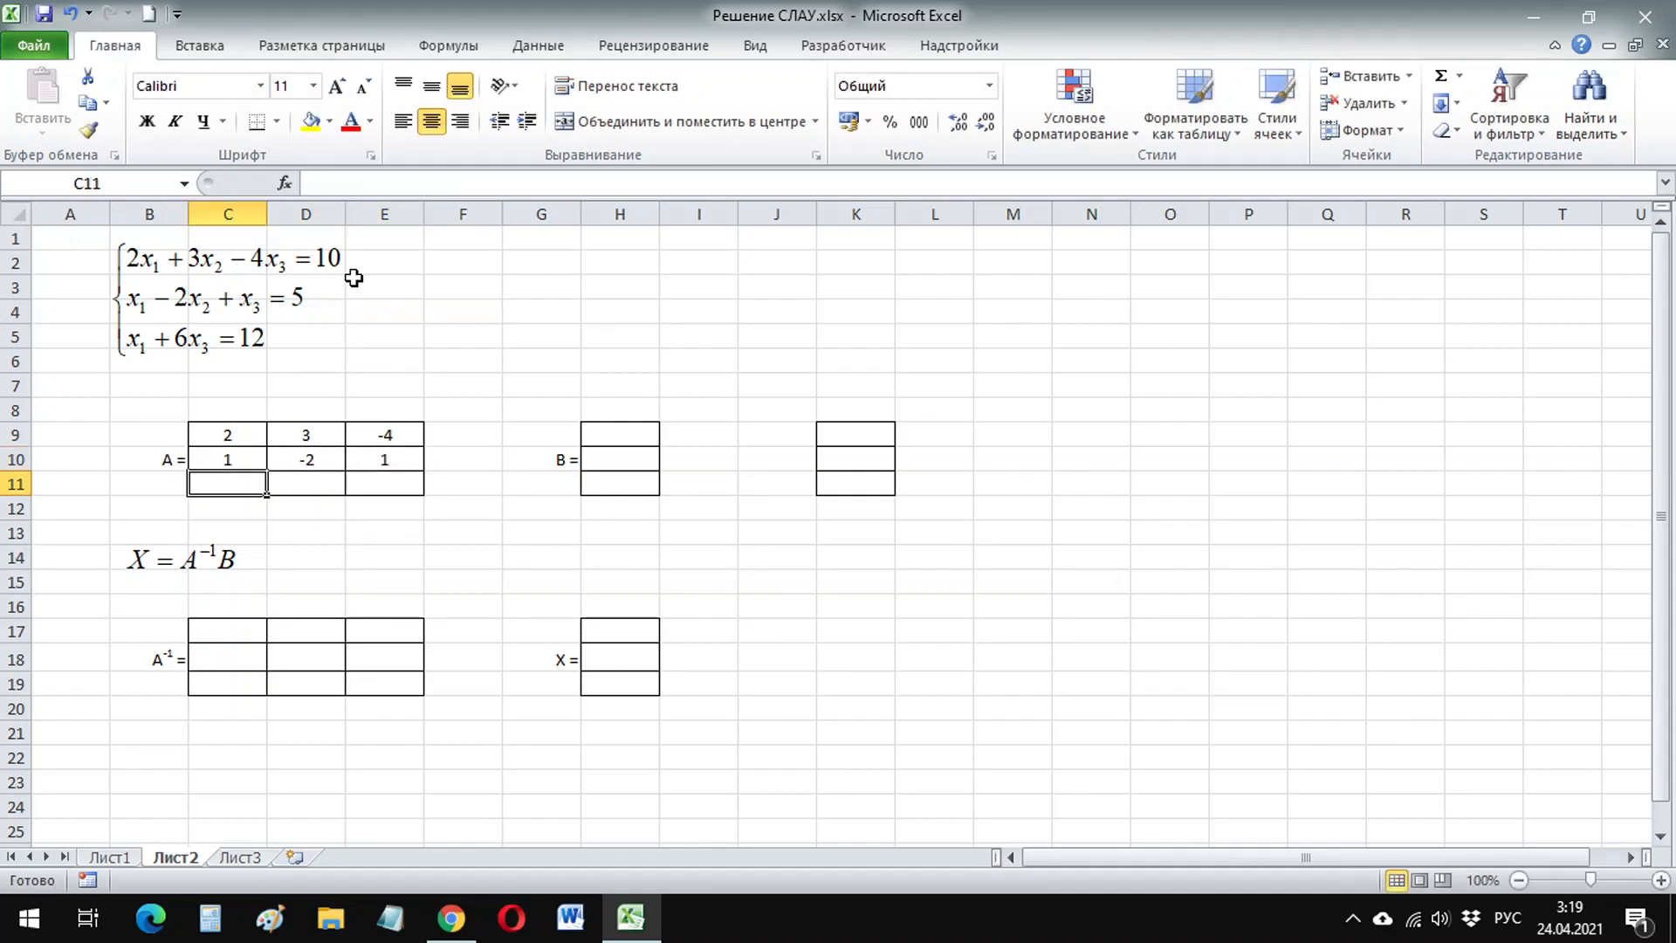
- Fill the third row of matrix A (C11:E11) with the coefficients 1, 0 and 6
type("1")
key("Tab")
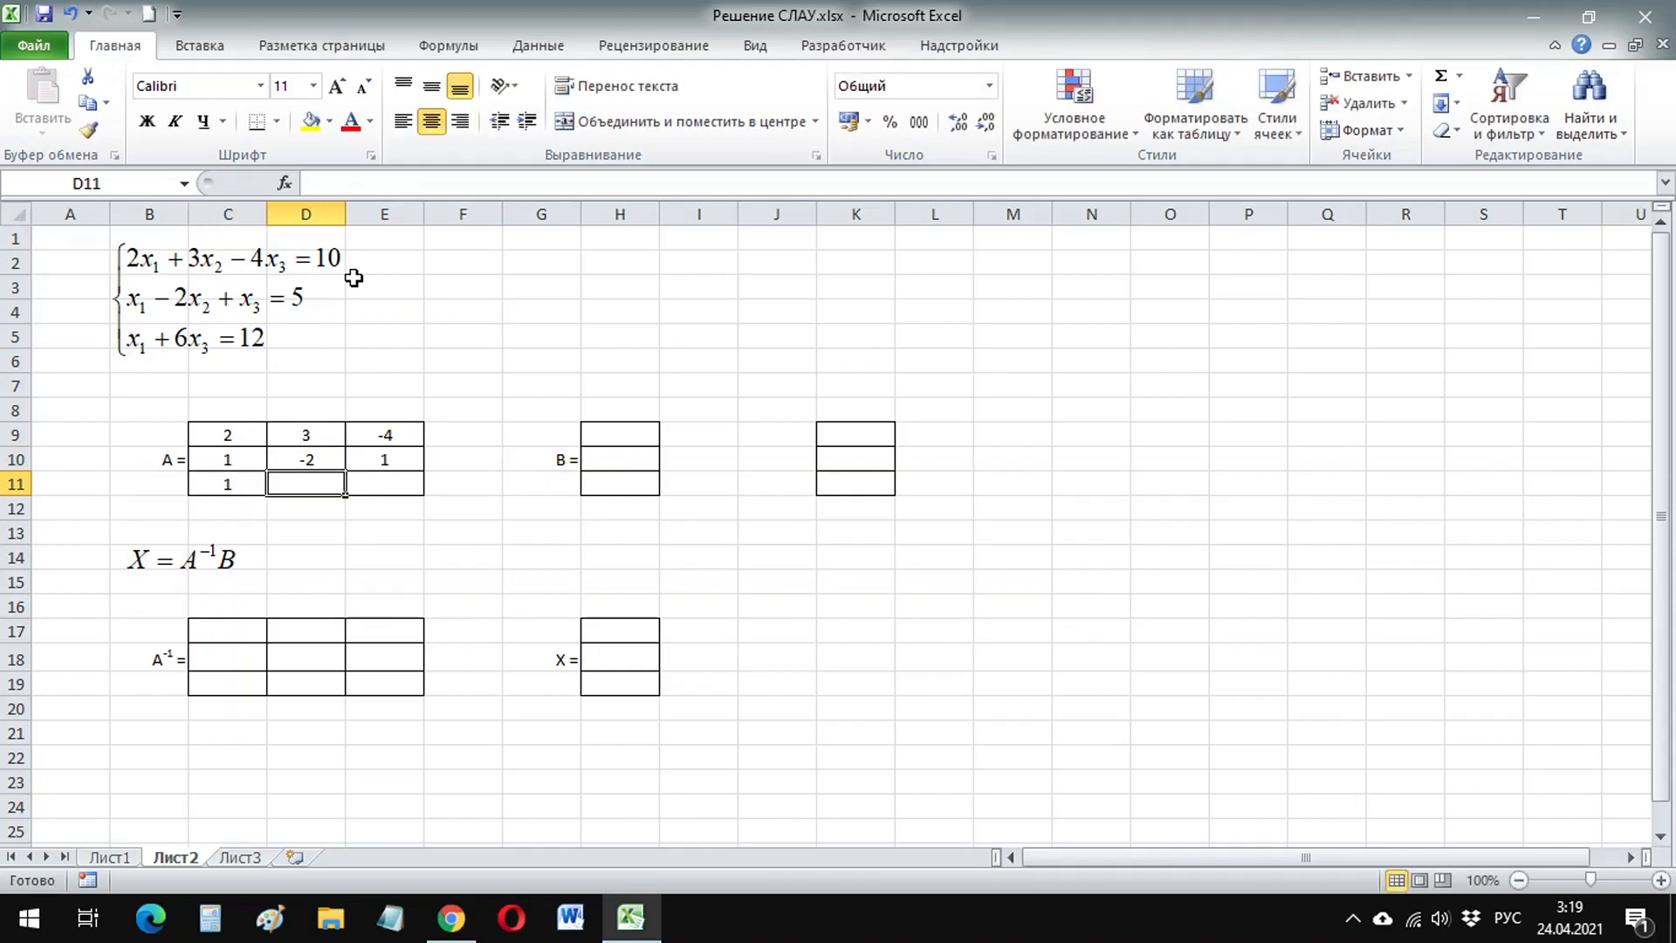
type("0")
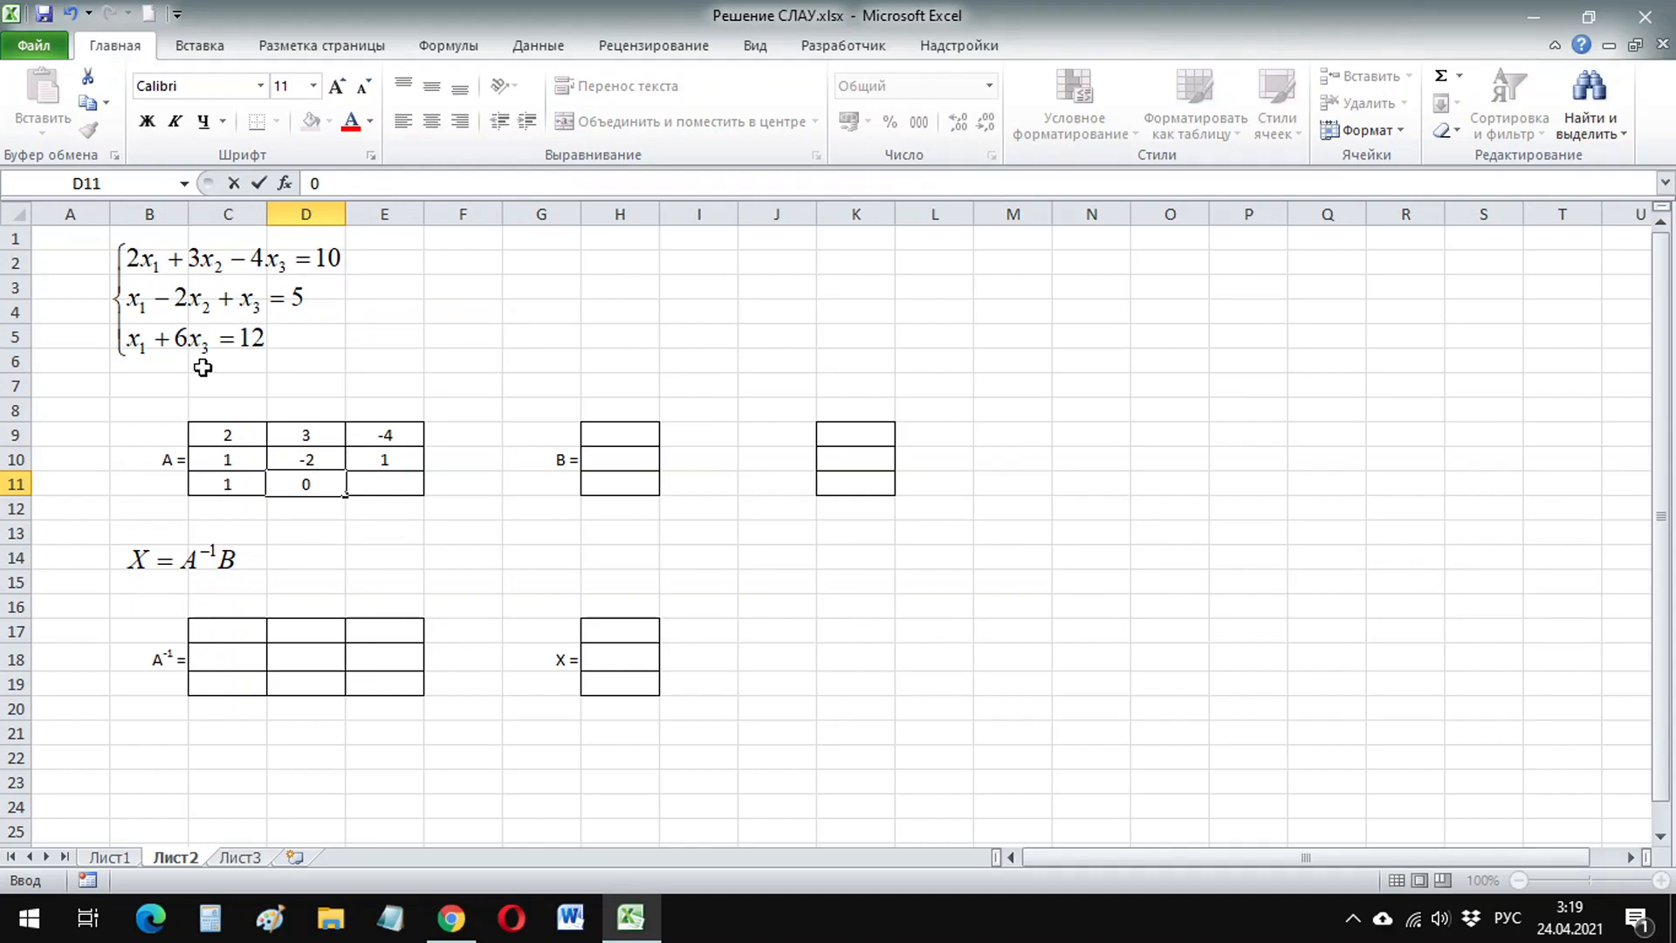
key("Tab")
type("6")
key("Return")
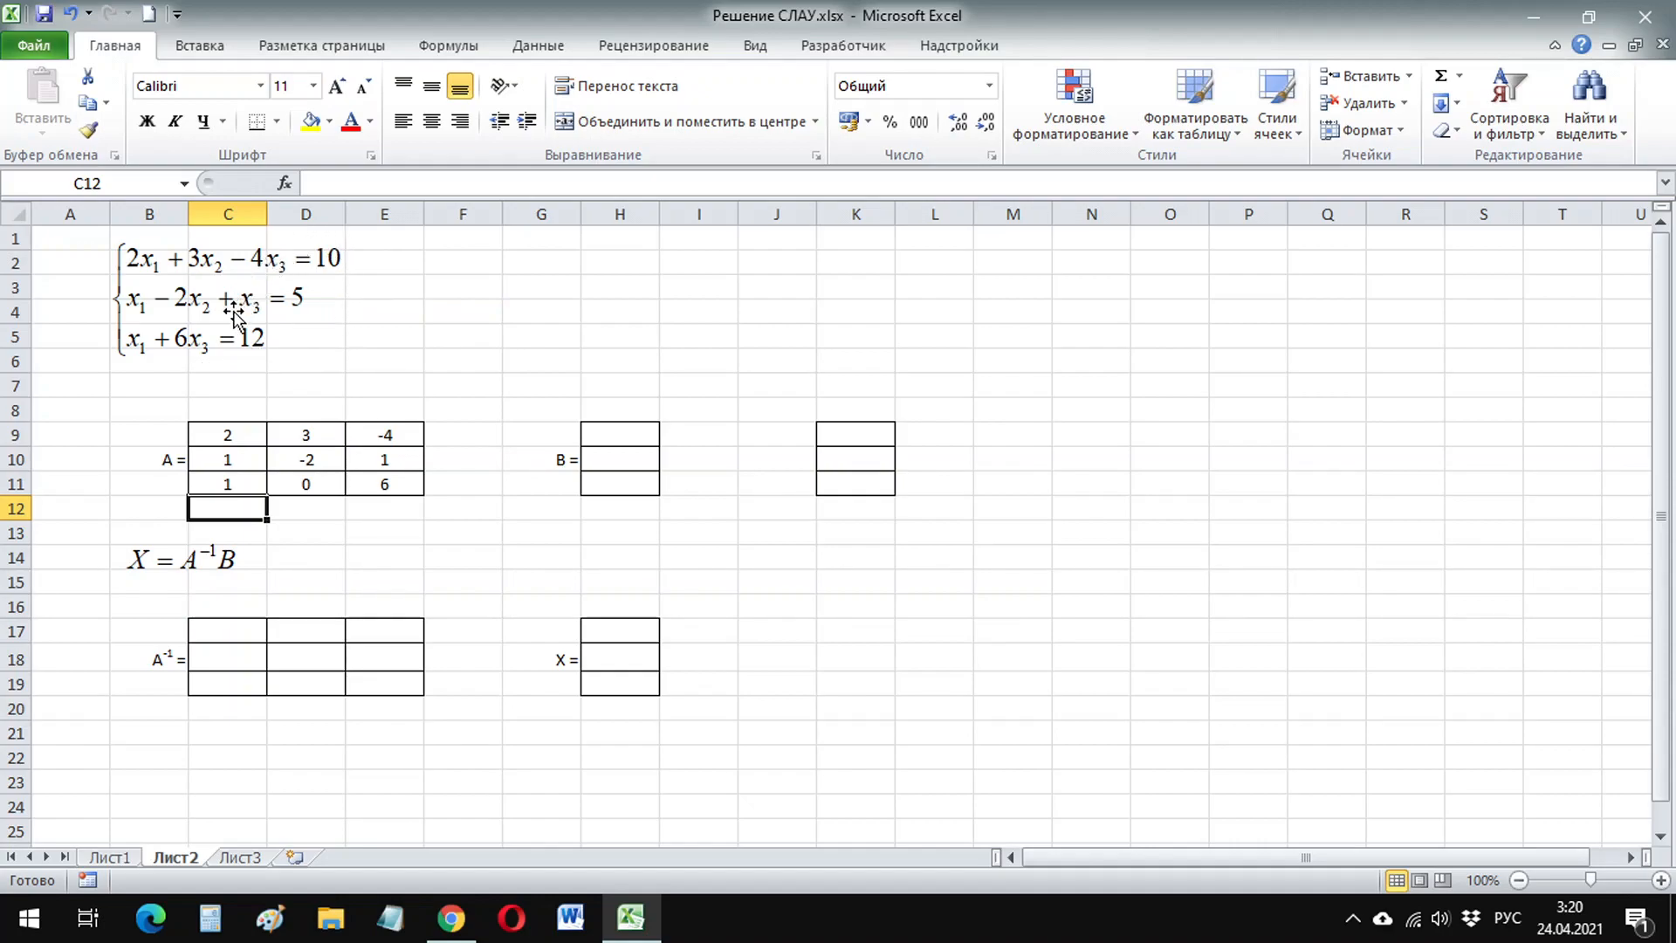
- Fill vector B (H9:H11) with the right-hand side values 10, 5 and 12
left_click(612, 433)
type("10")
key("Return")
type("5")
key("Return")
type("12")
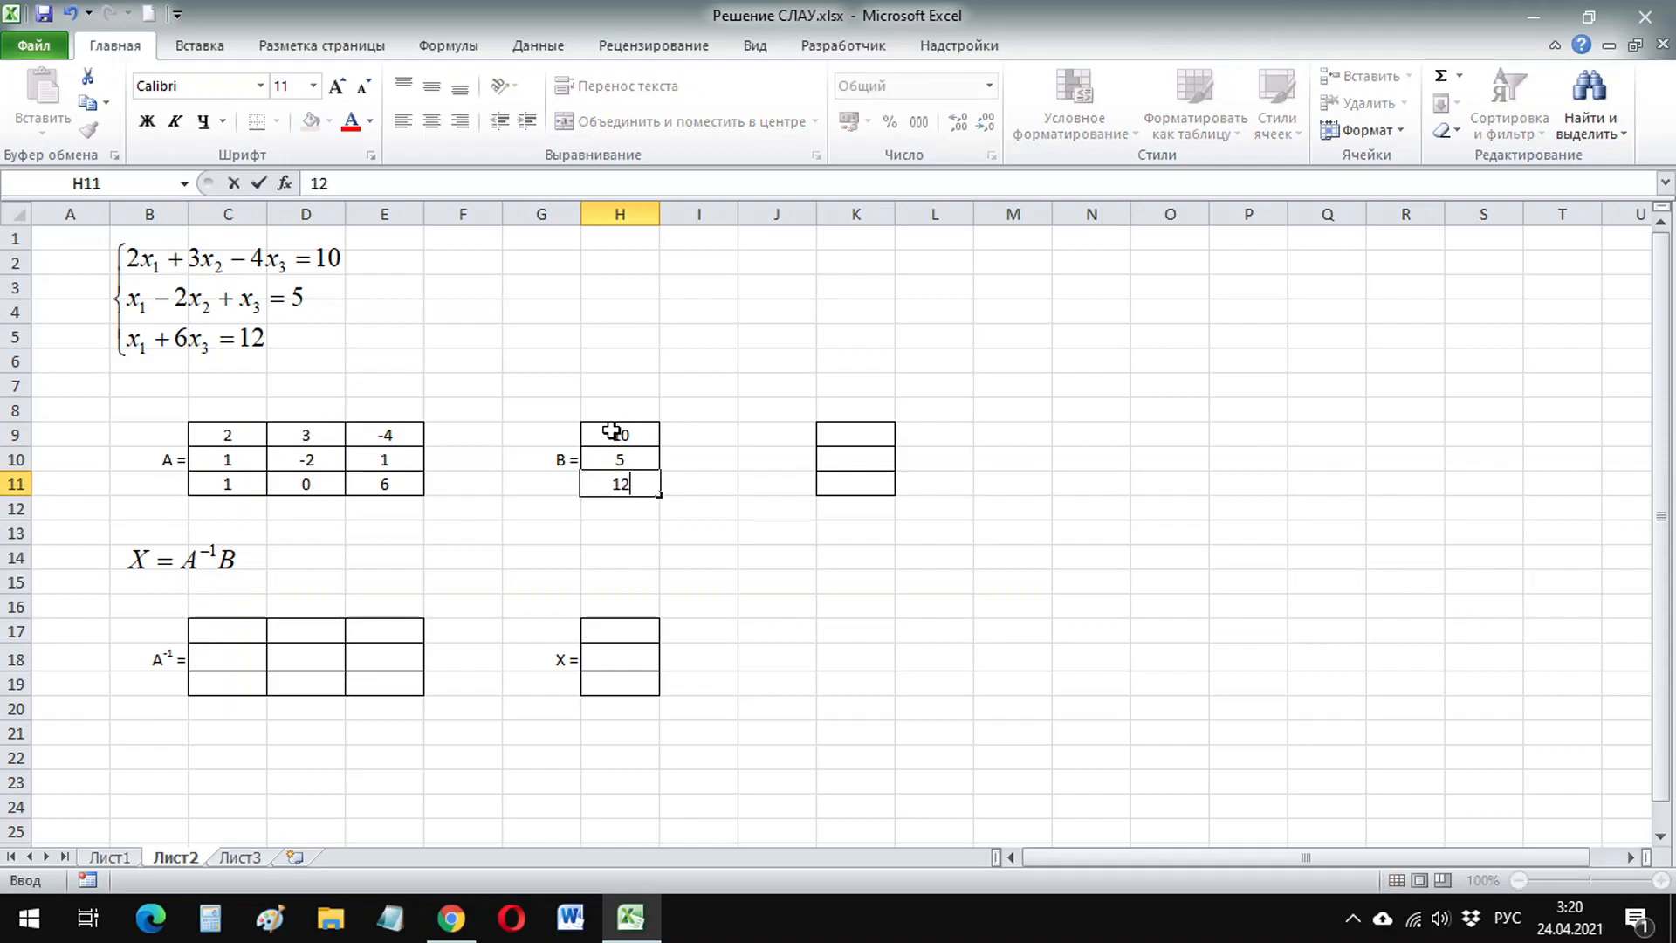
key("Return")
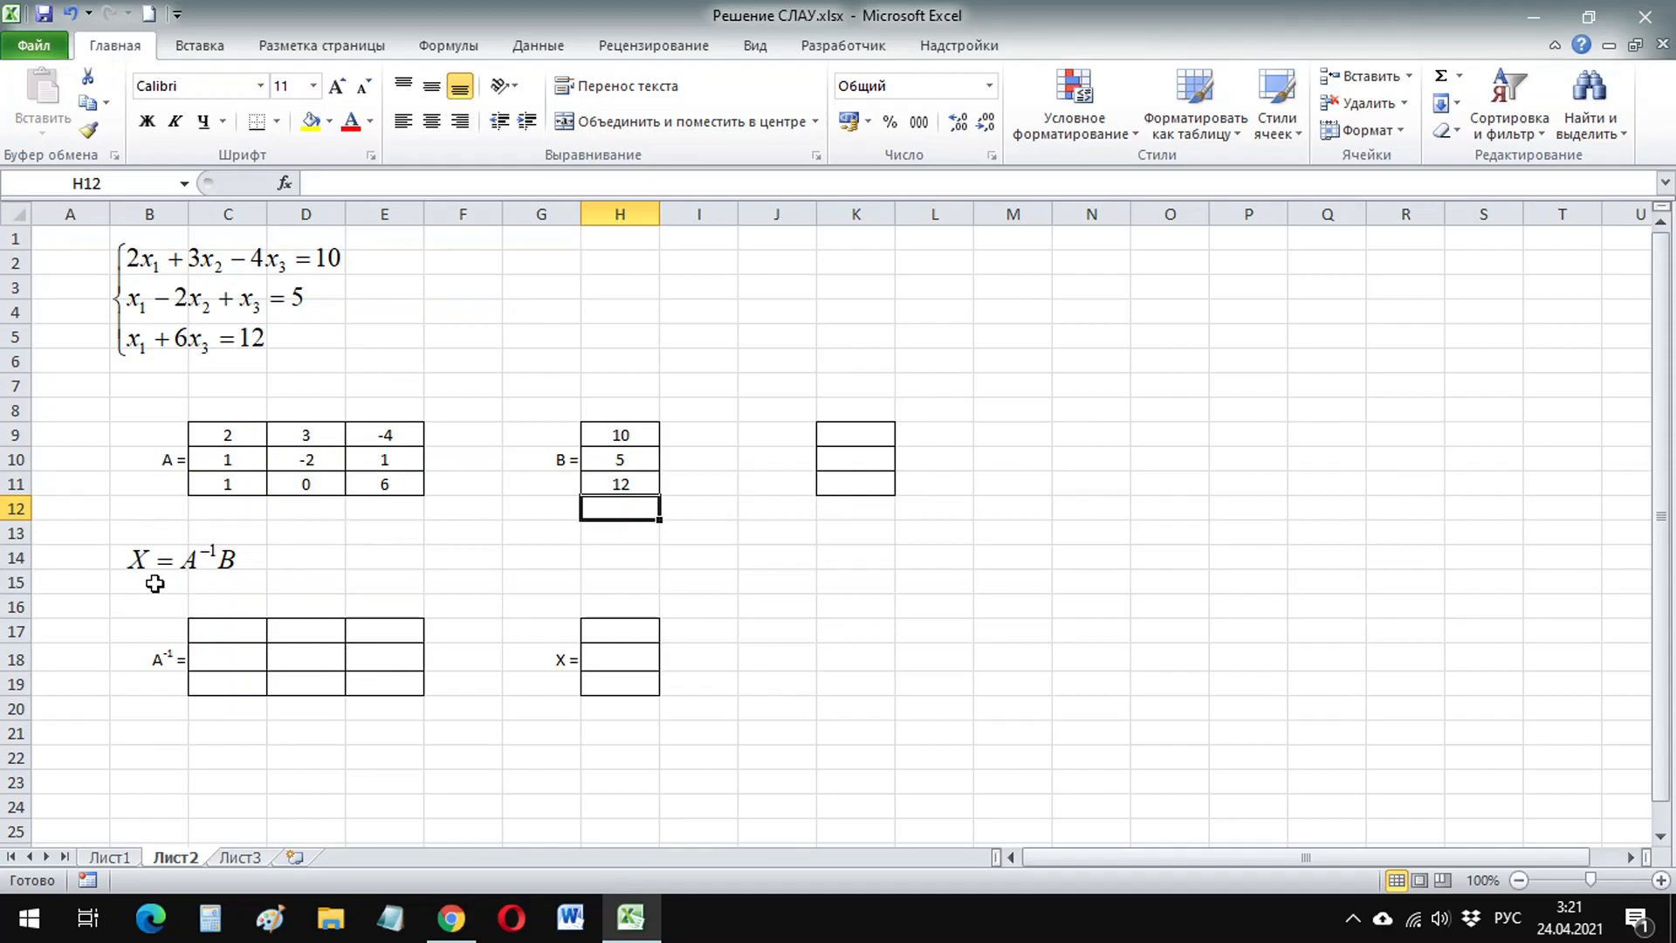
- Enter the matrix inverse formula =МОБР(C9:E11) in C17, the first cell of the inverse matrix
left_click(204, 625)
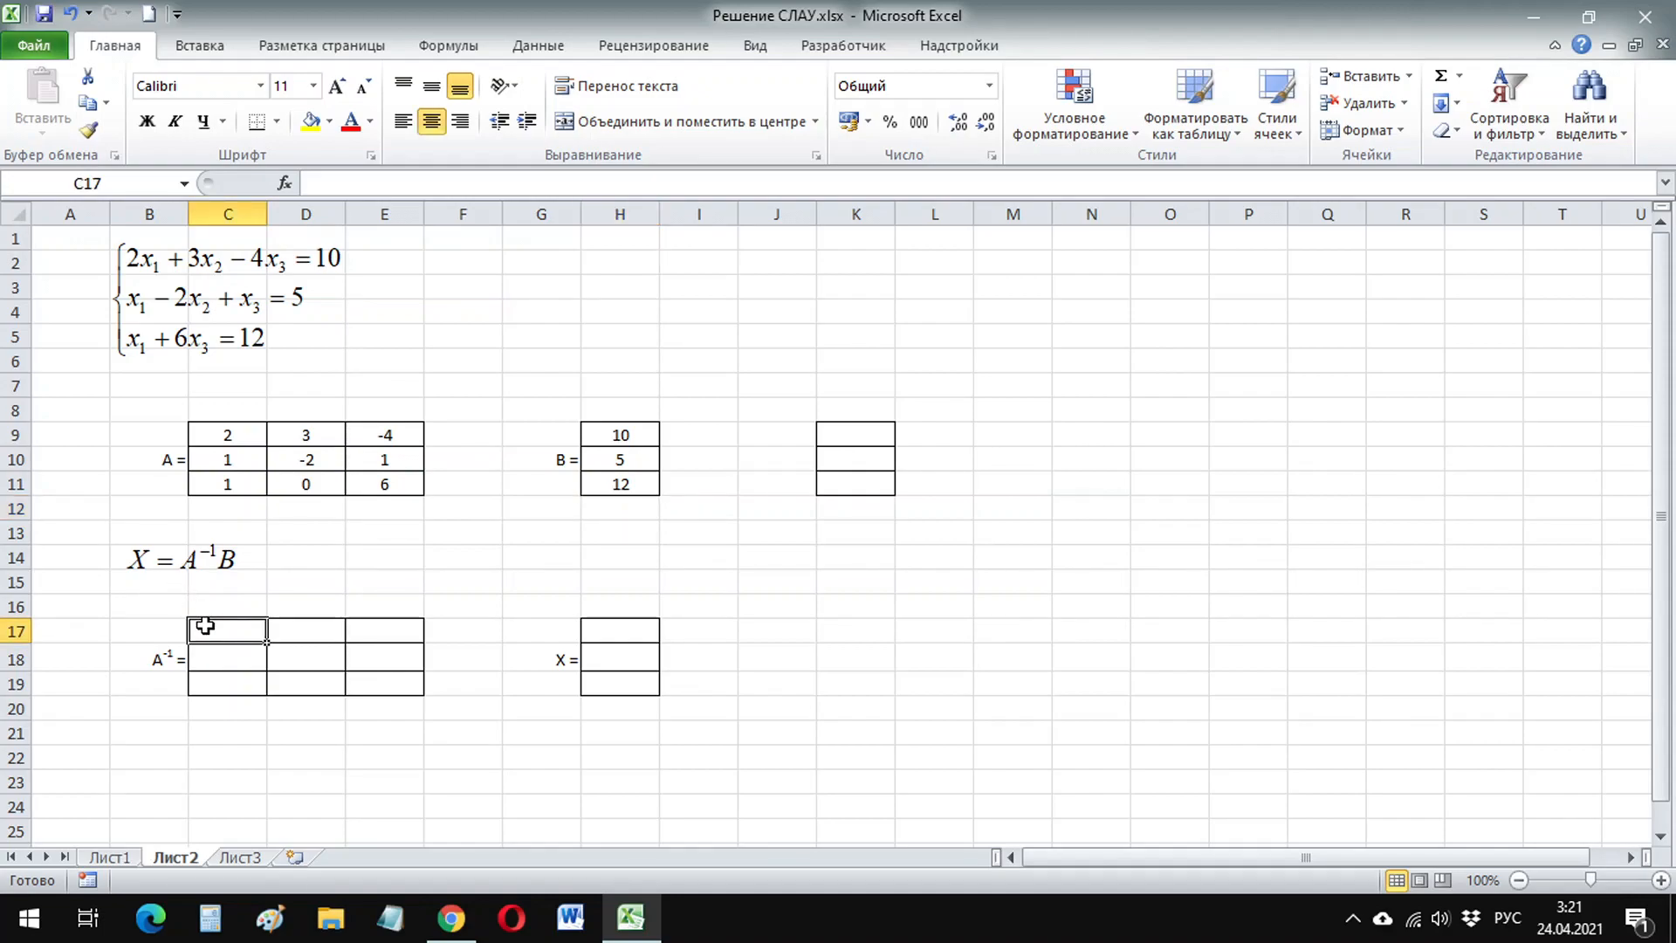
type("=МОБ")
key("Tab")
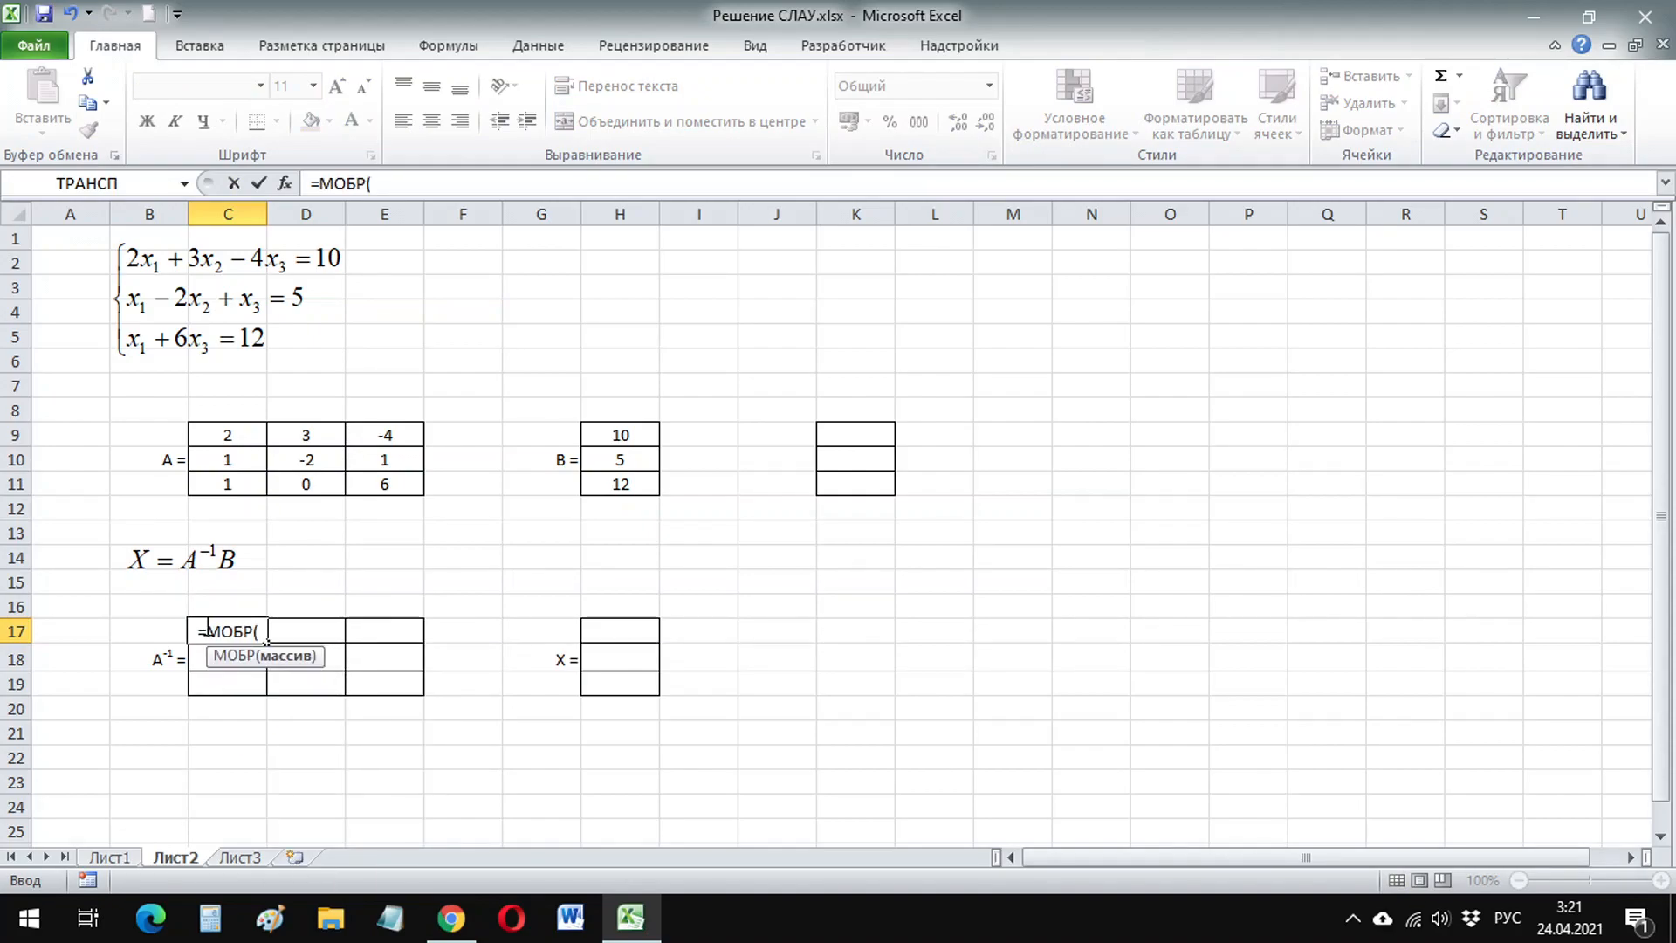
left_click(234, 436)
left_click_drag(234, 436, 355, 479)
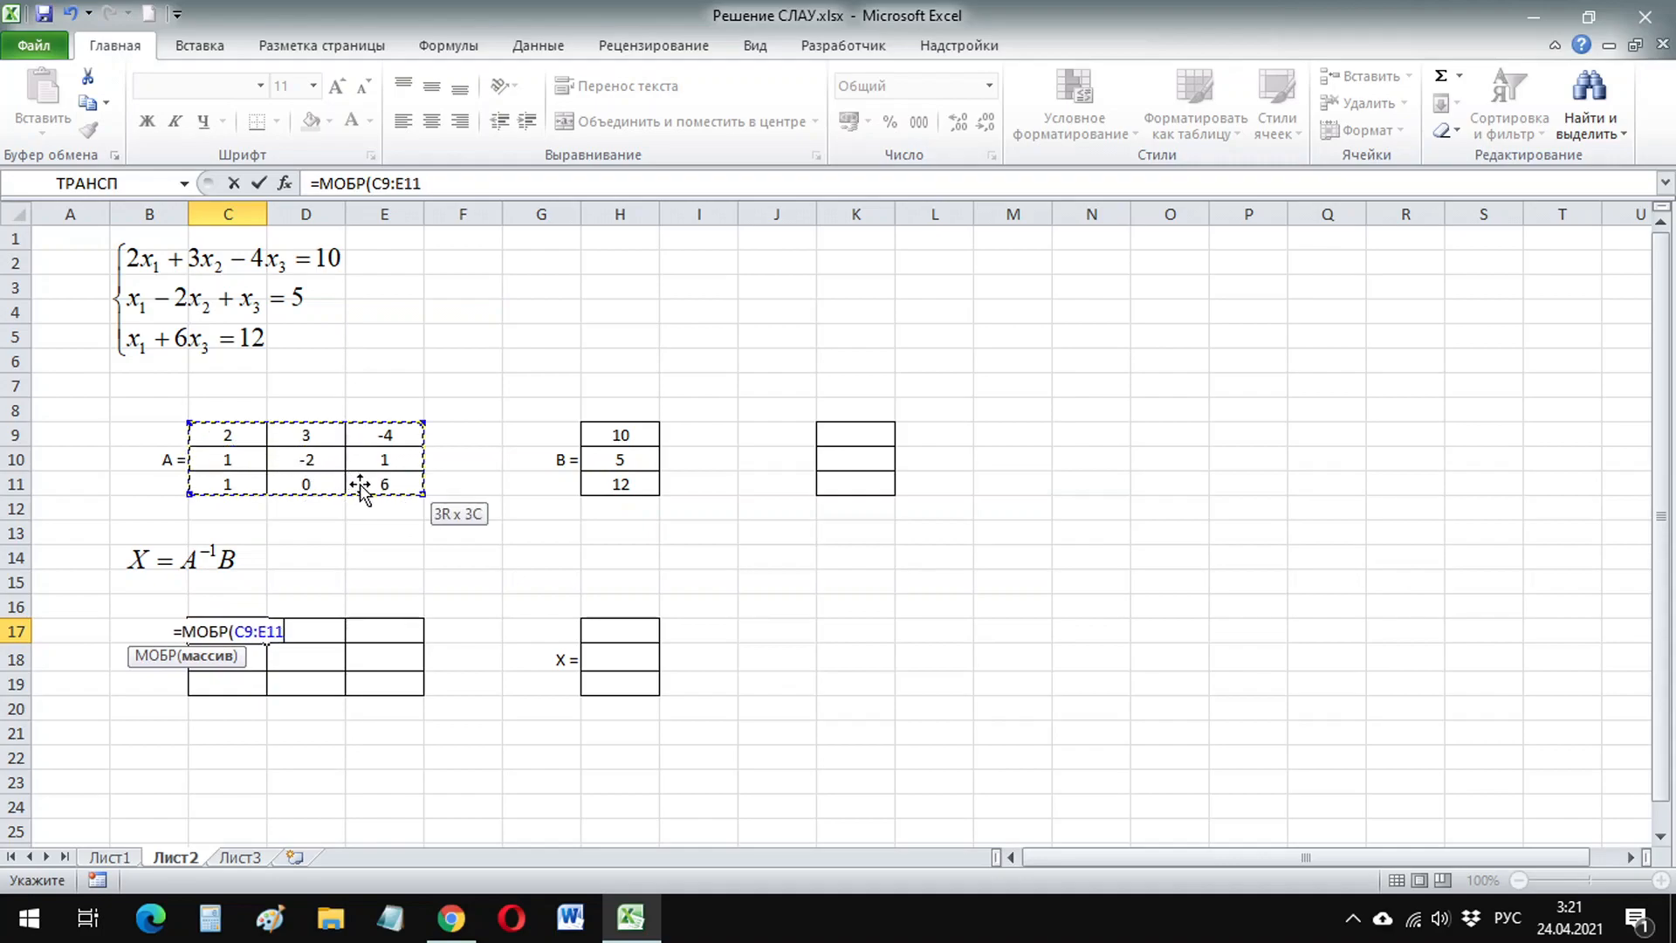
type(")")
key("Return")
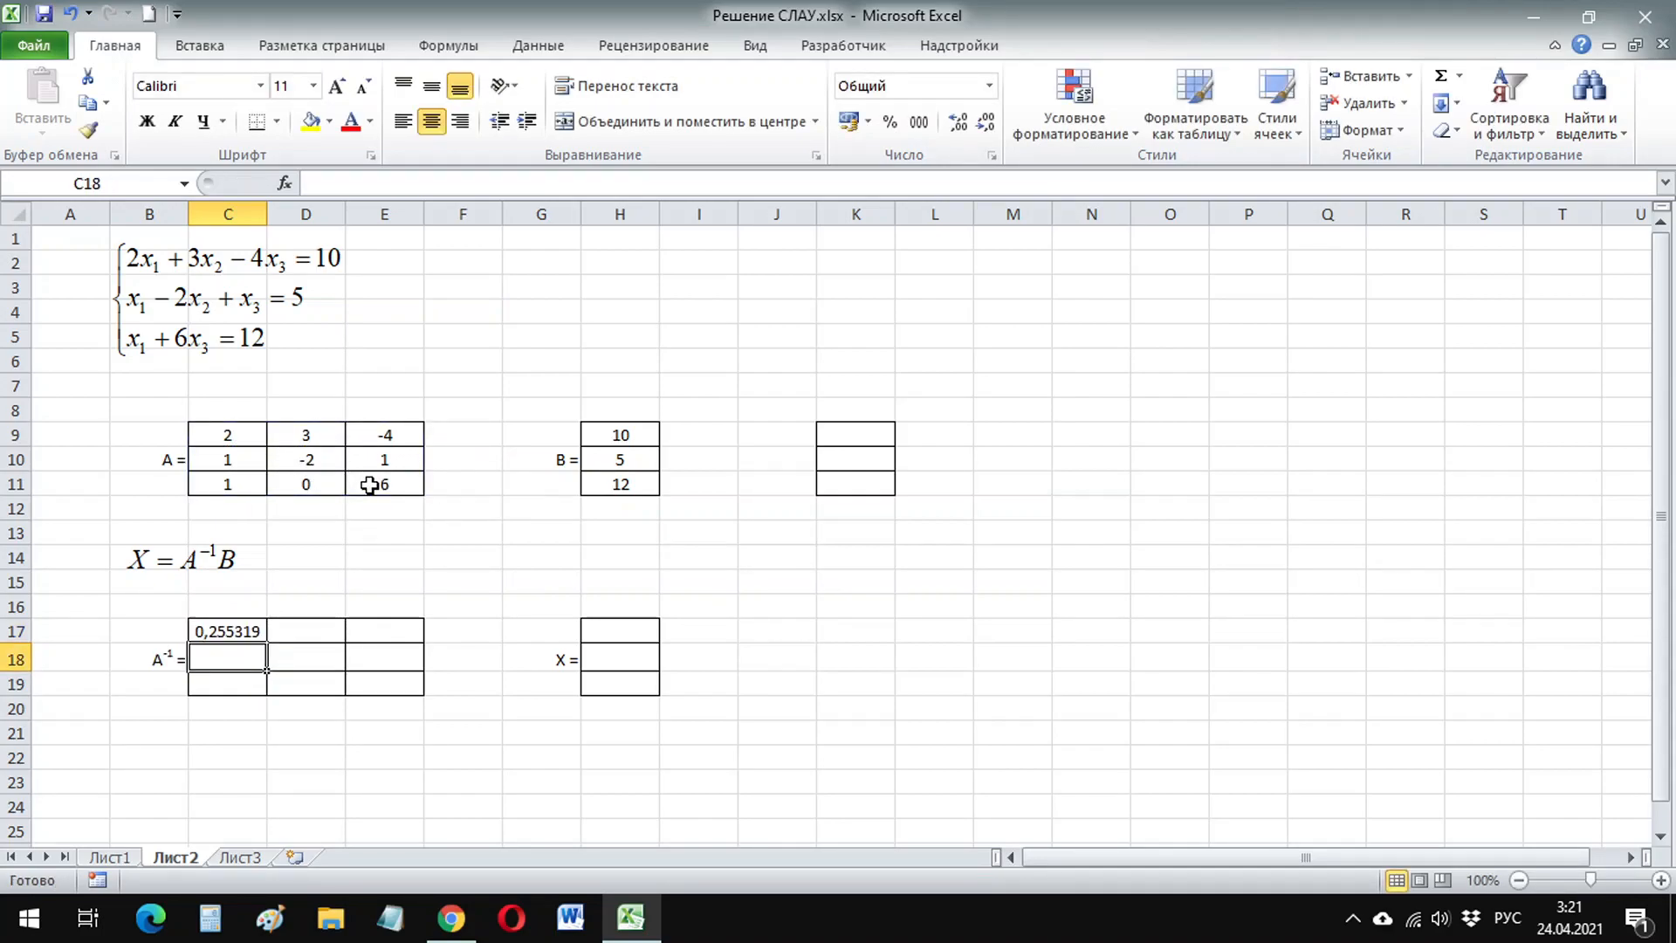
- Convert the МОБР formula in C17 into an array formula covering the whole inverse matrix range C17:E19
left_click(232, 626)
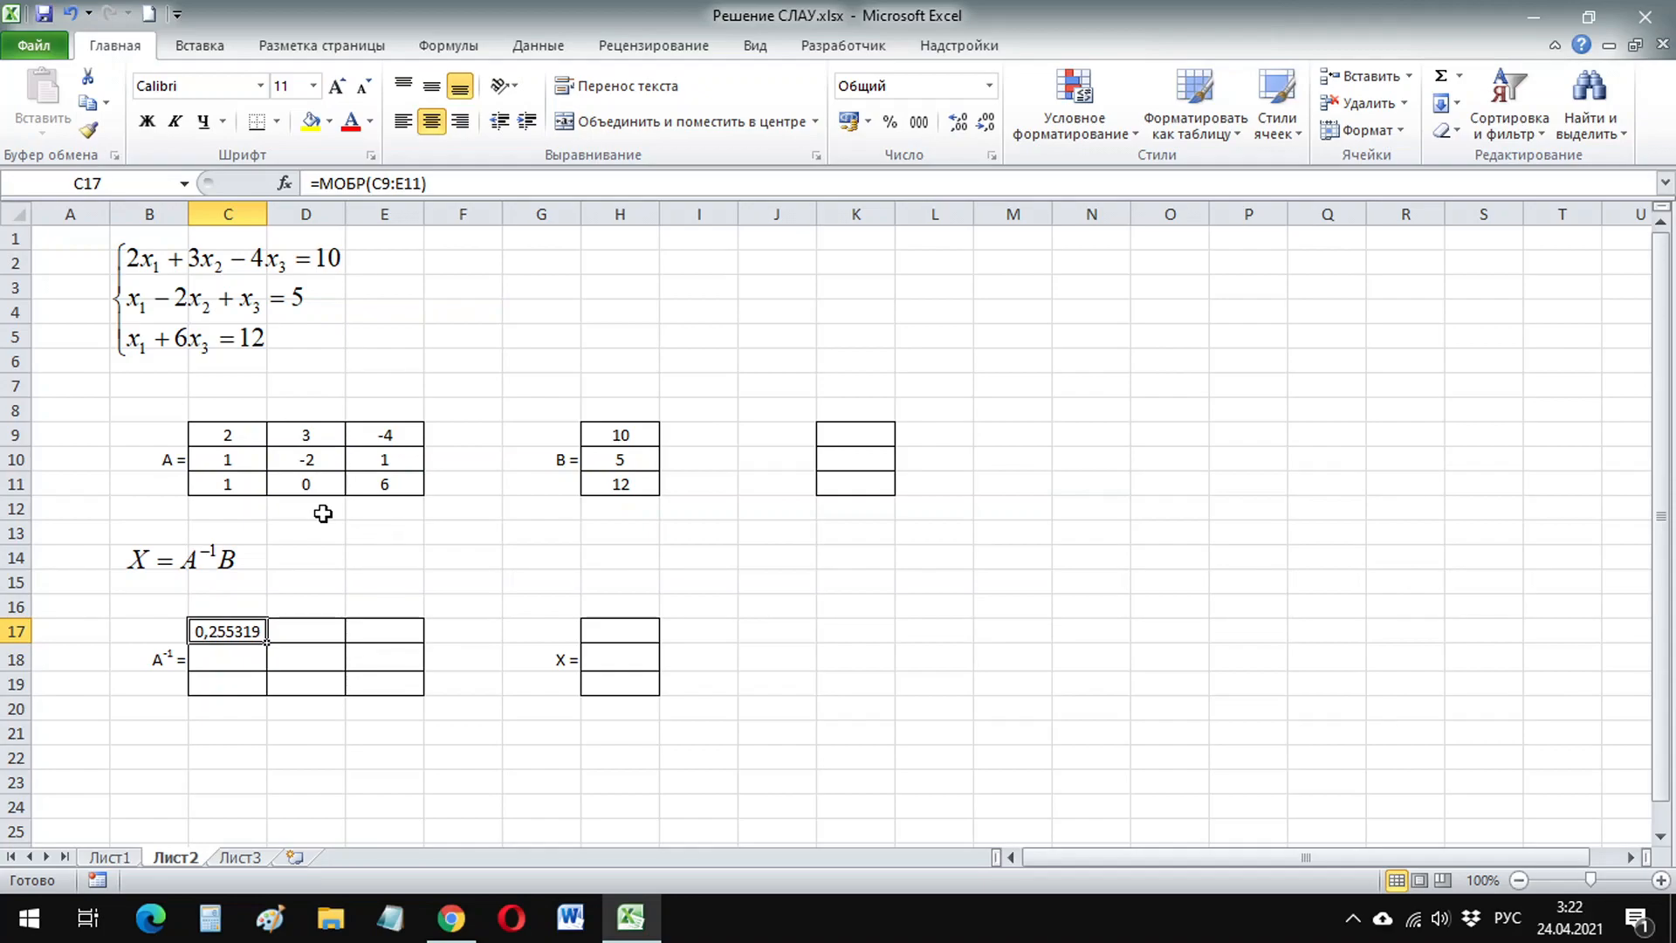
left_click_drag(220, 630, 376, 686)
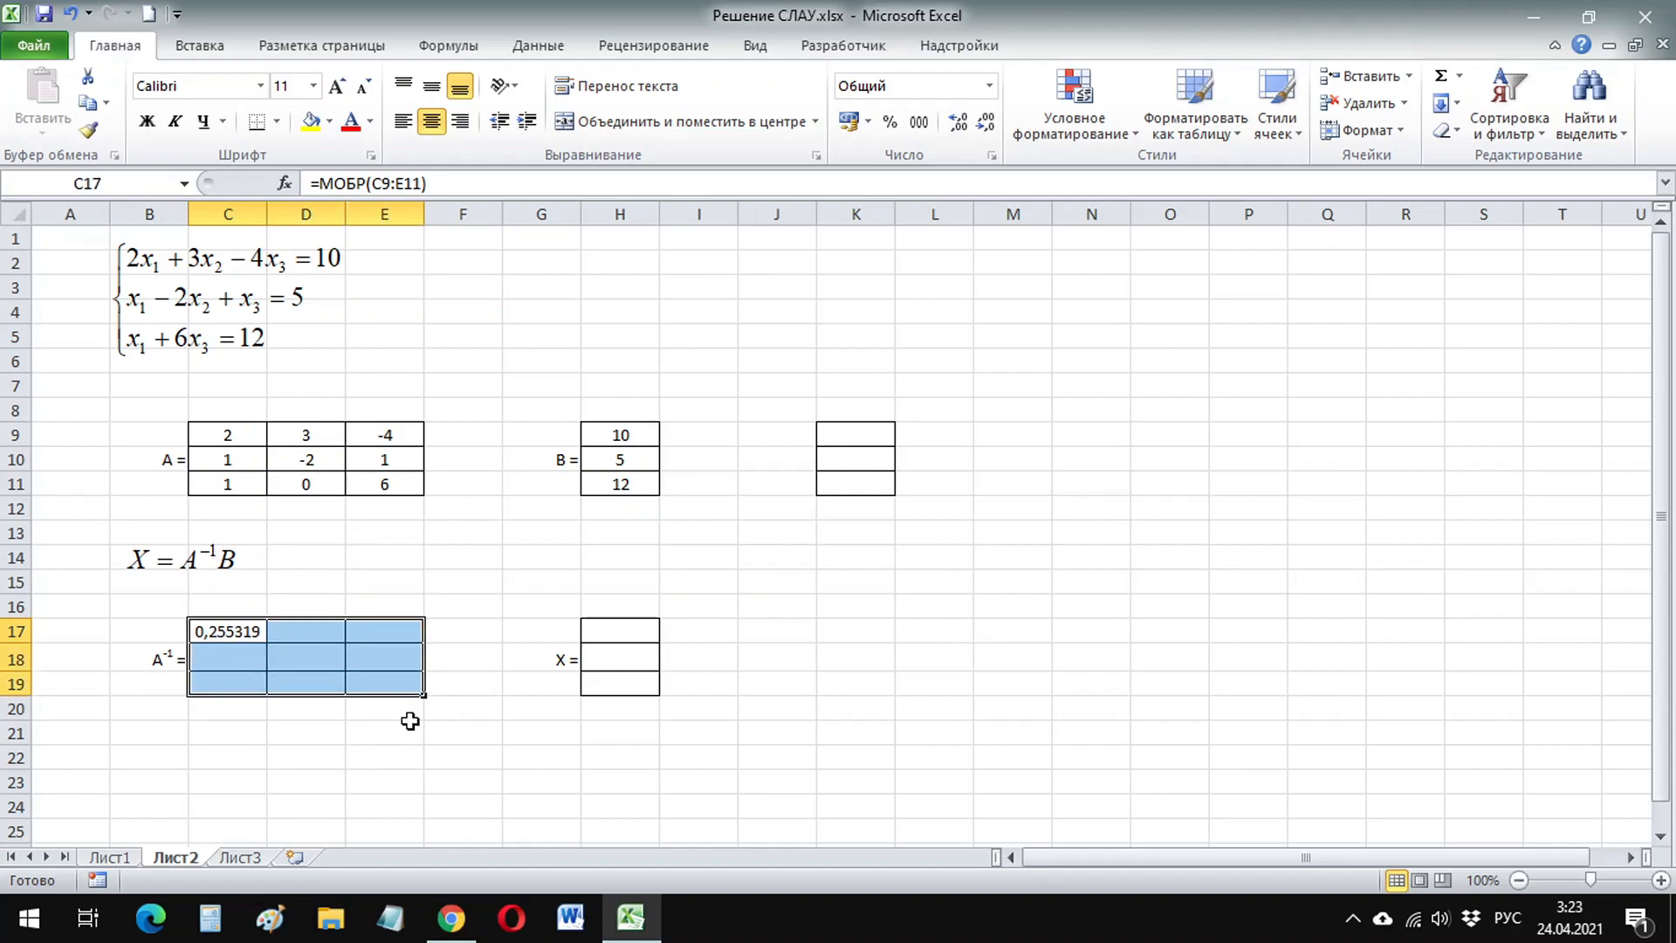
key("F2")
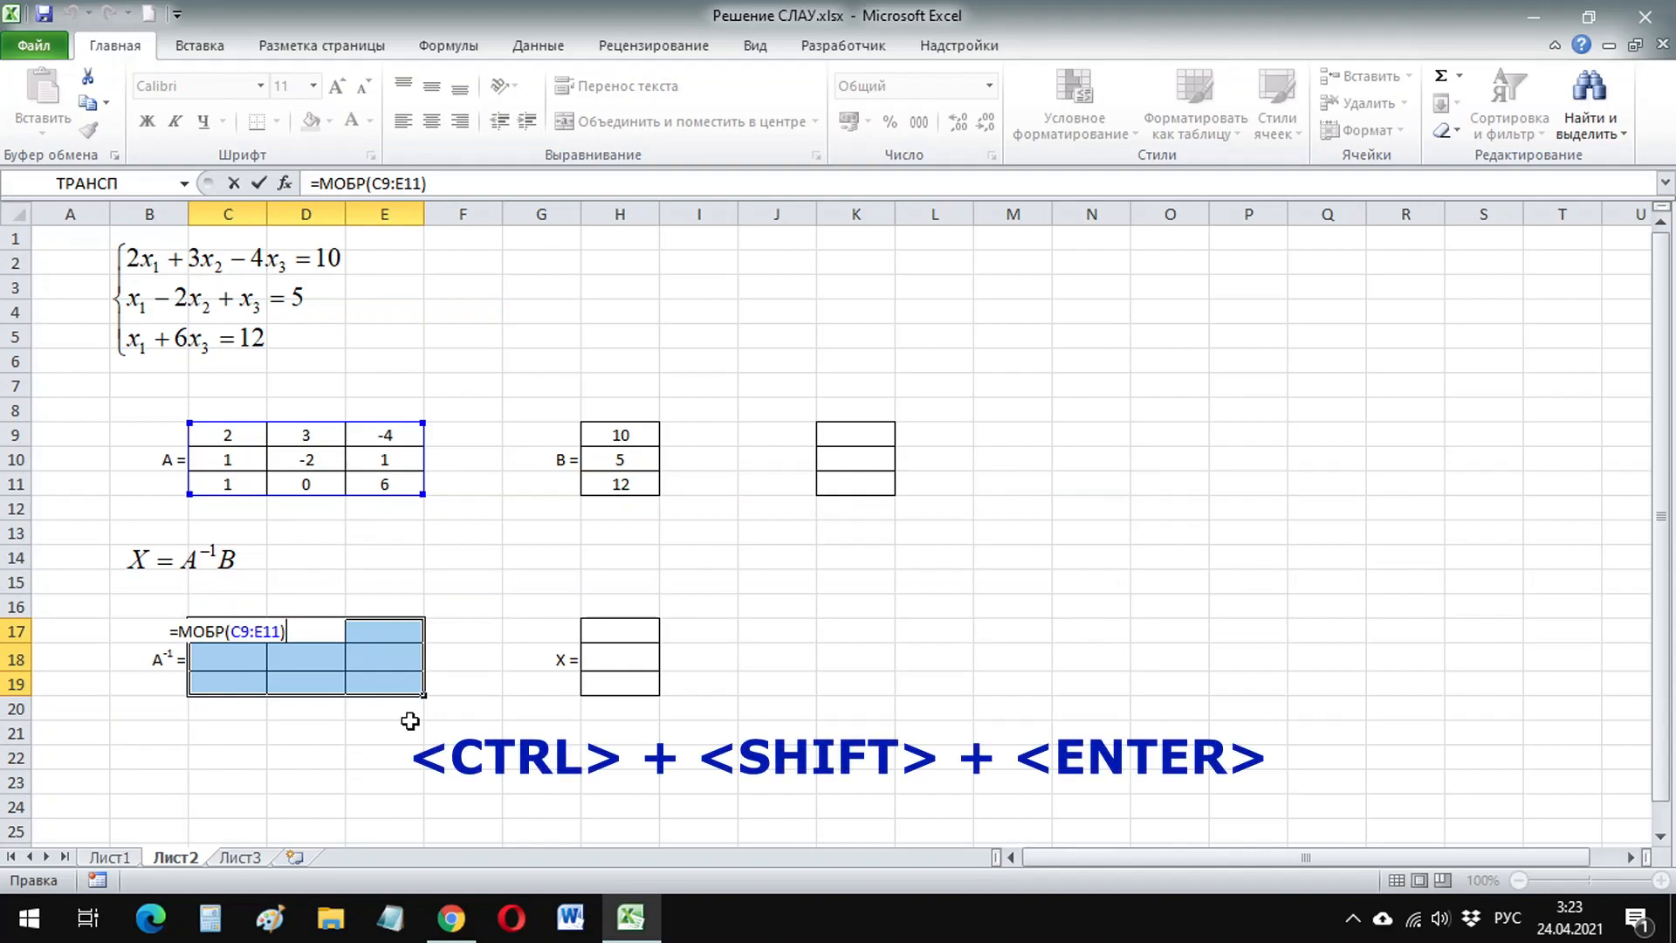
key("ctrl+shift+Return")
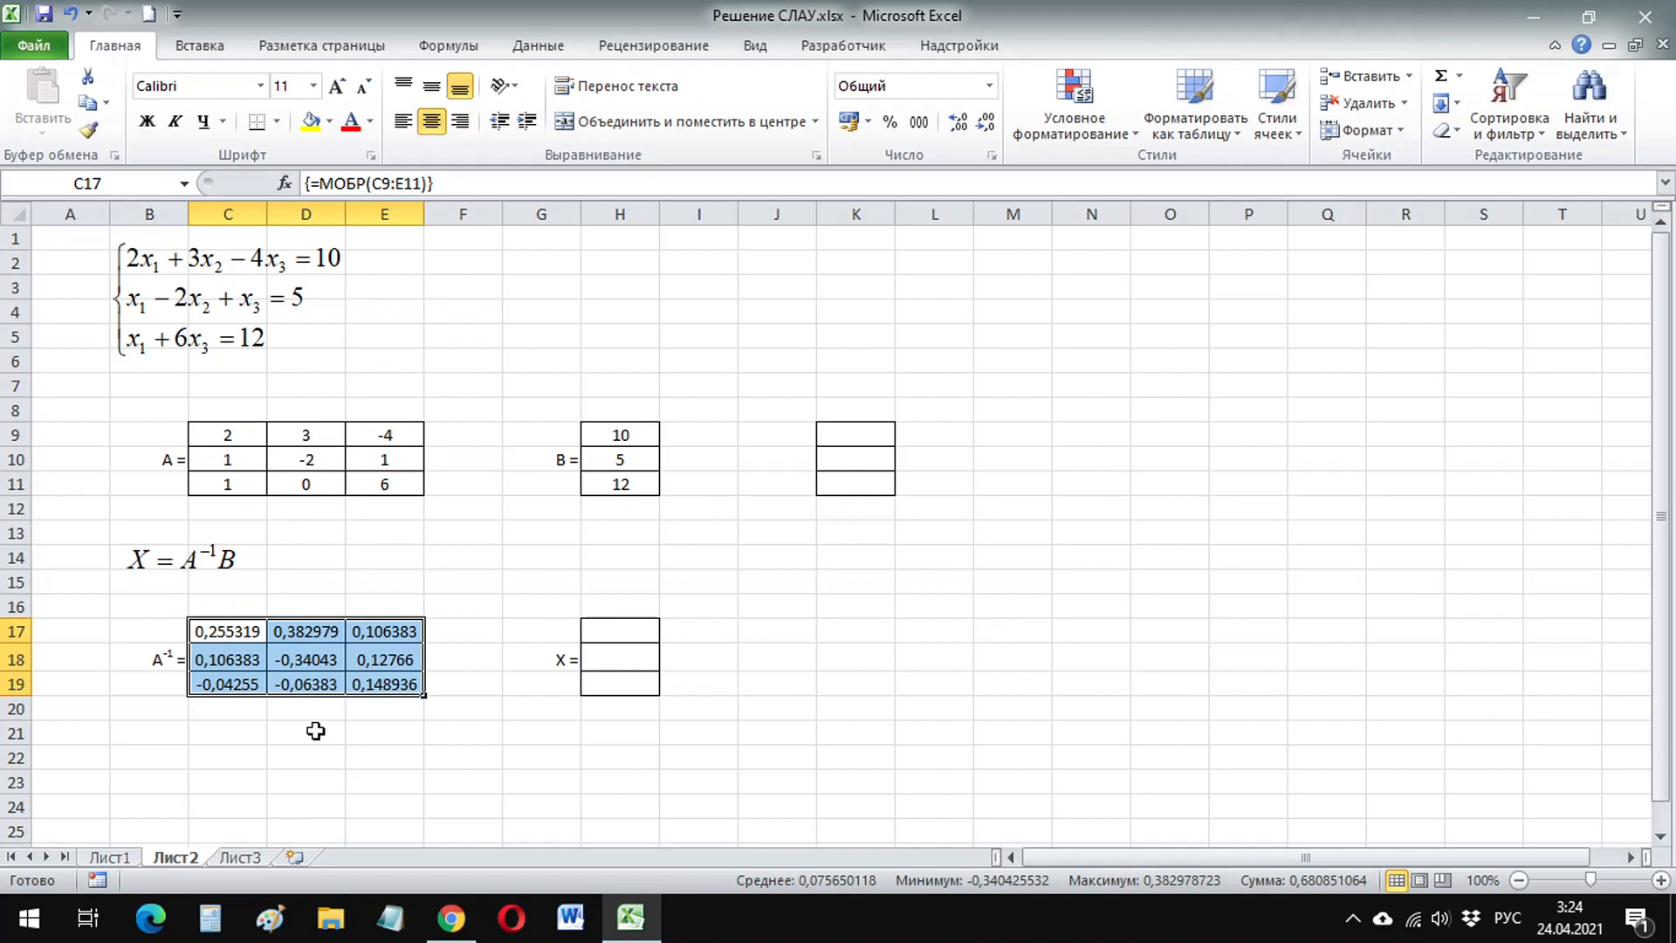
- Enter the matrix product formula =МУМНОЖ(C17:E19;H9:H11) in H17, the first cell of vector X
left_click(611, 630)
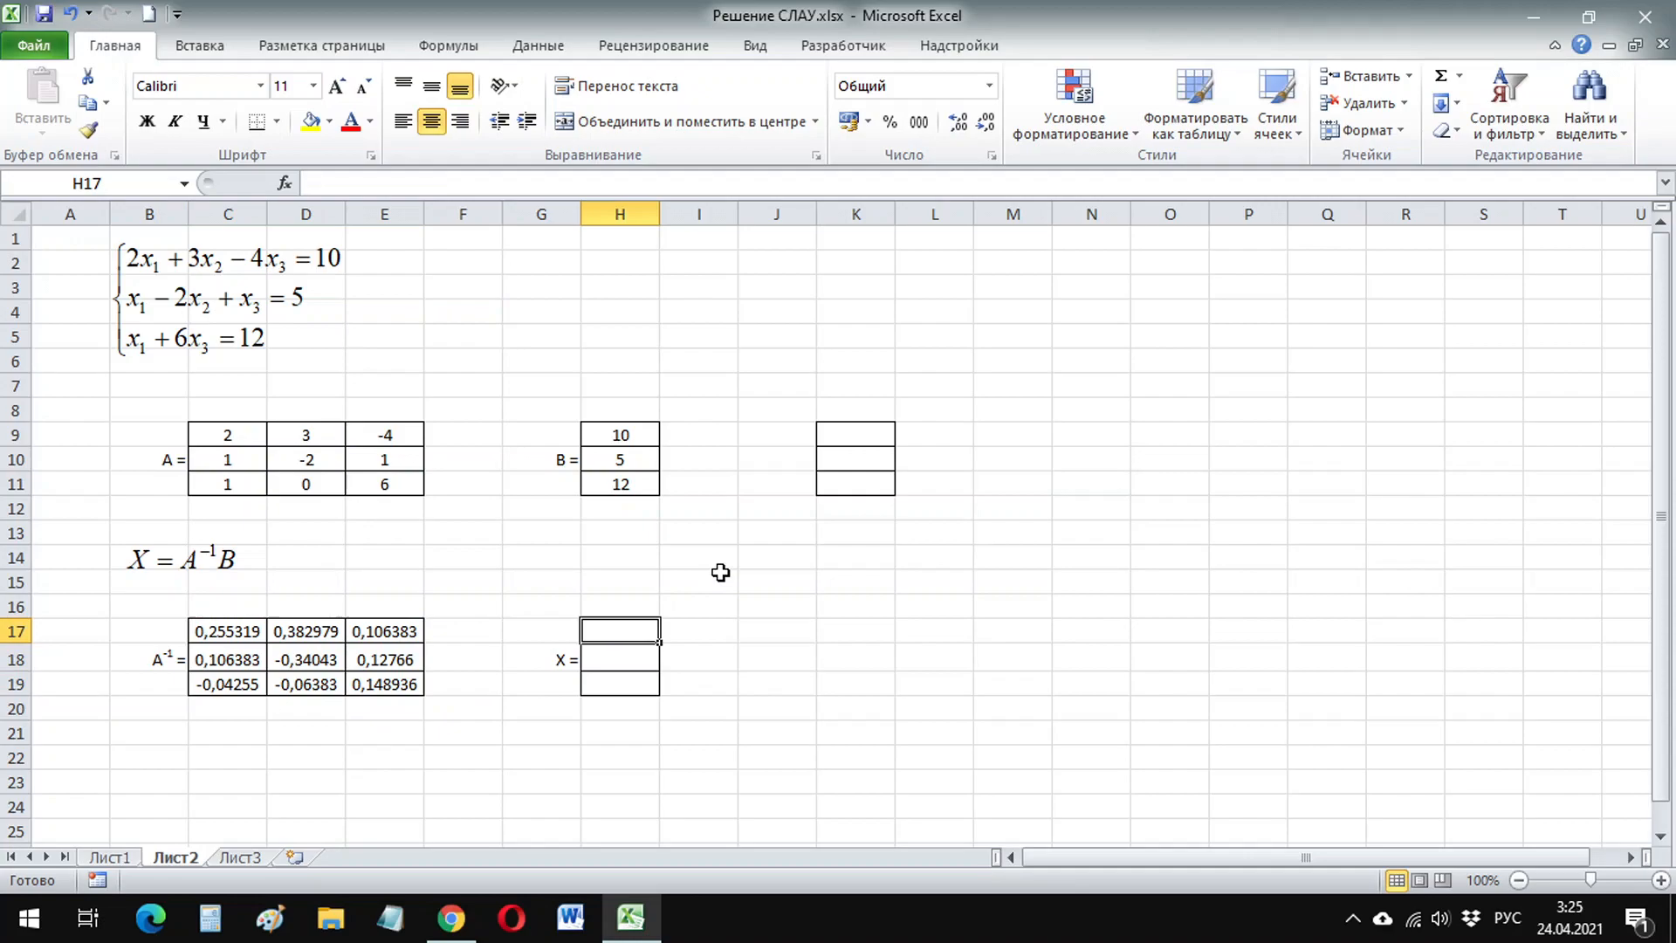
type("=")
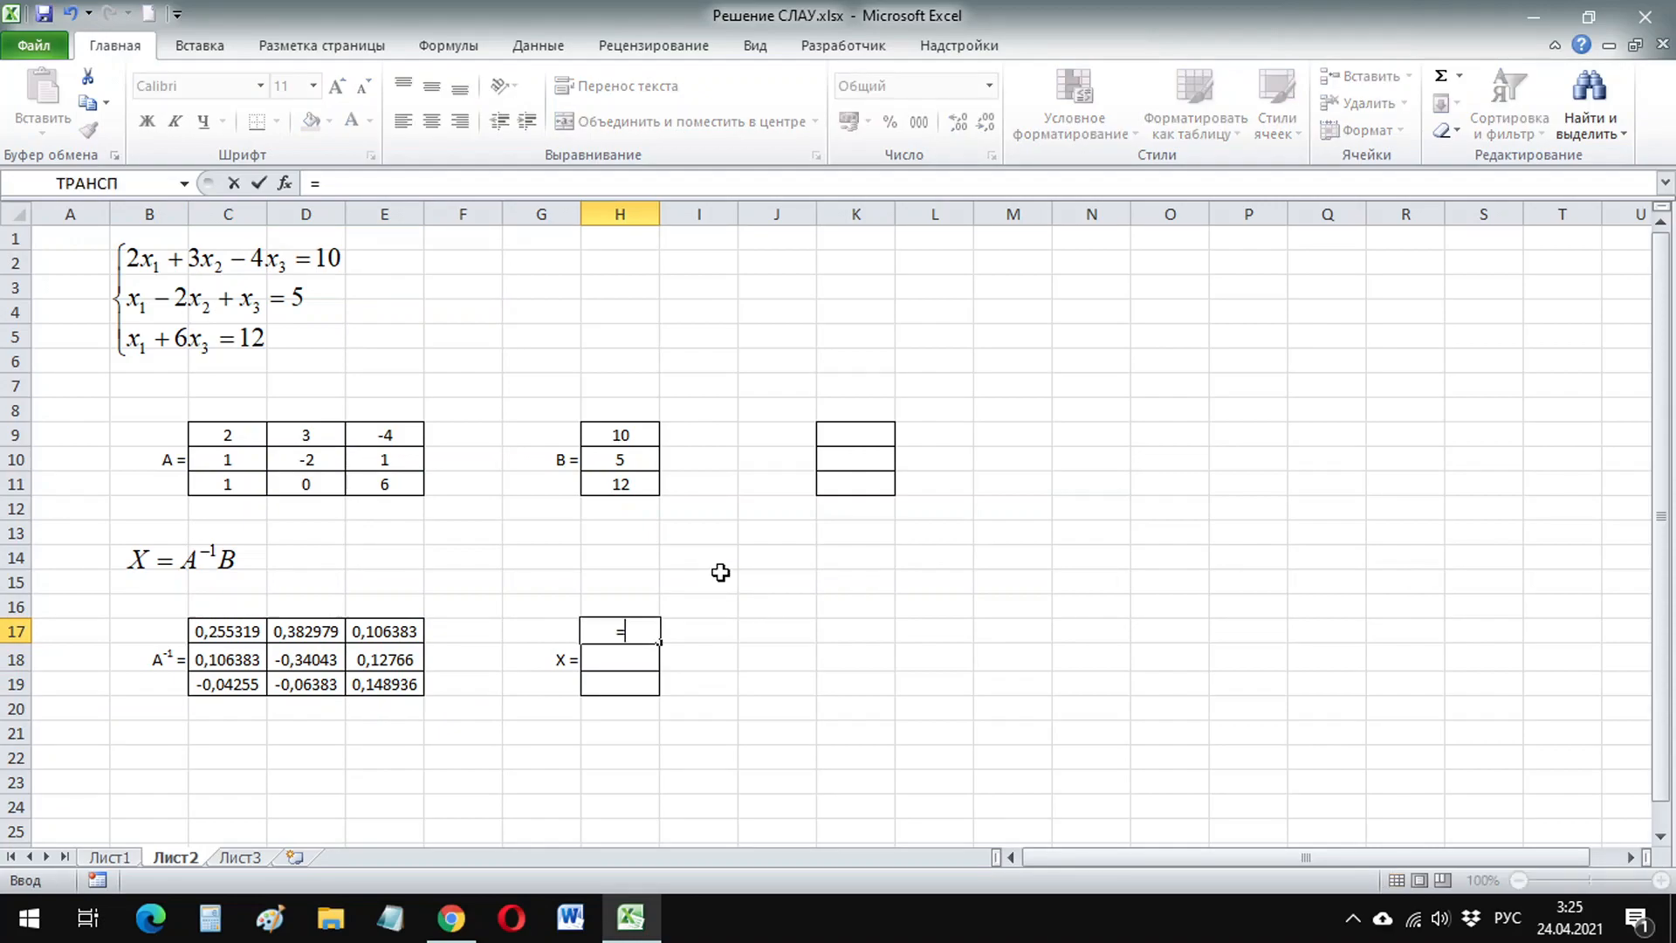
type("МУМНОЖ(")
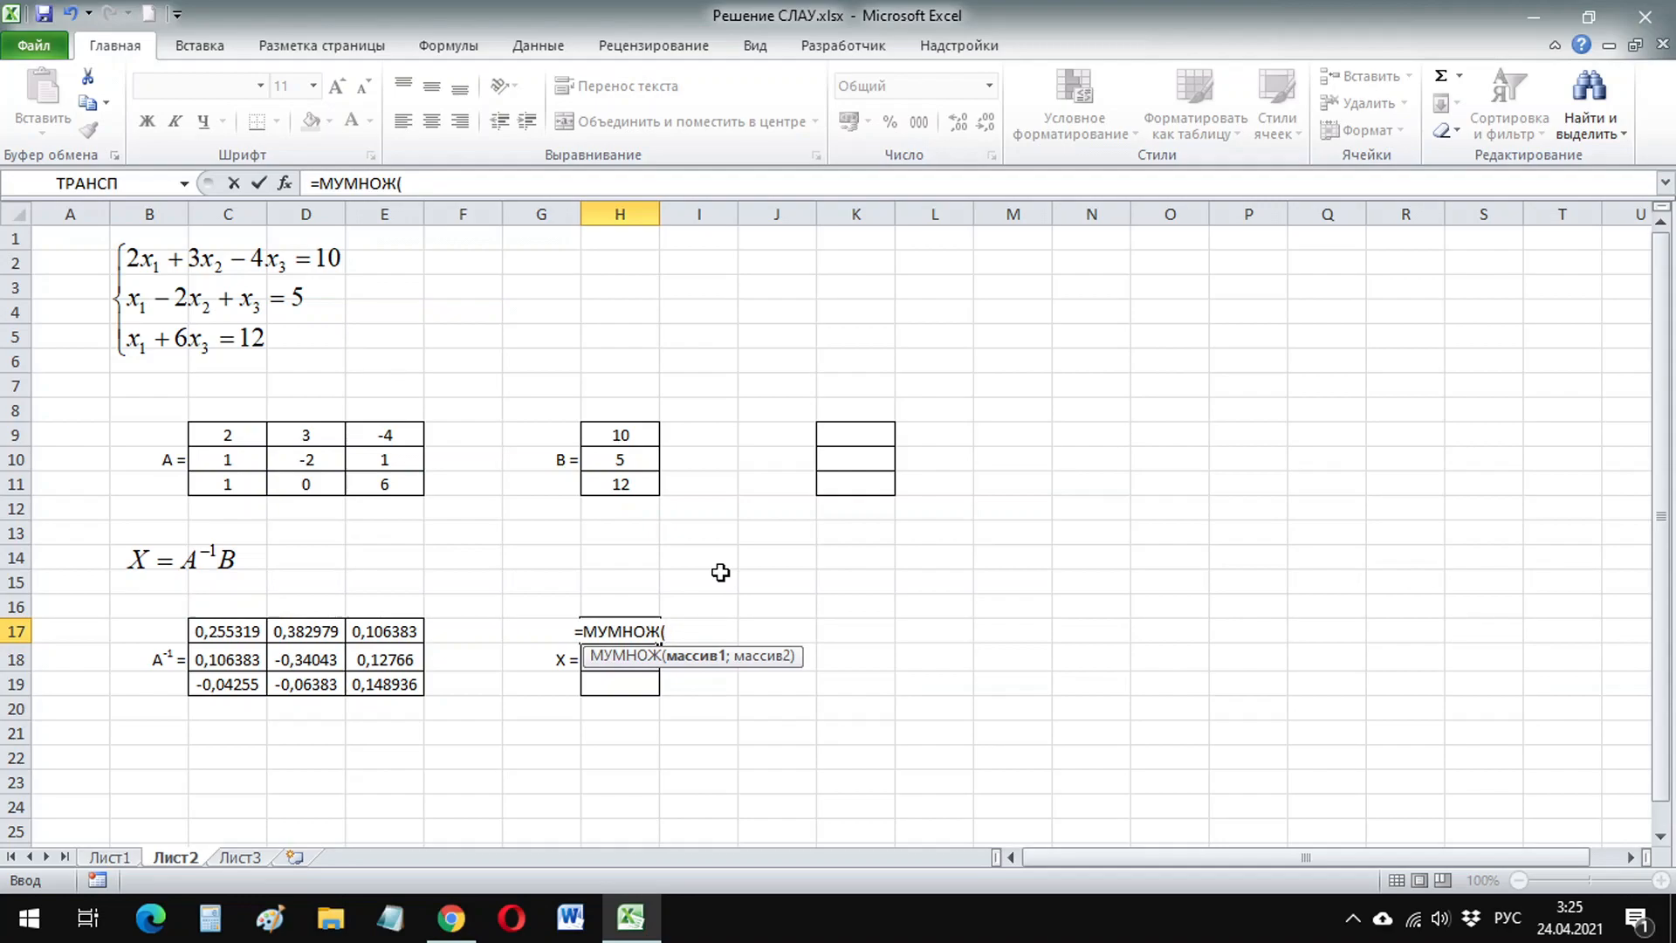
left_click_drag(236, 630, 377, 684)
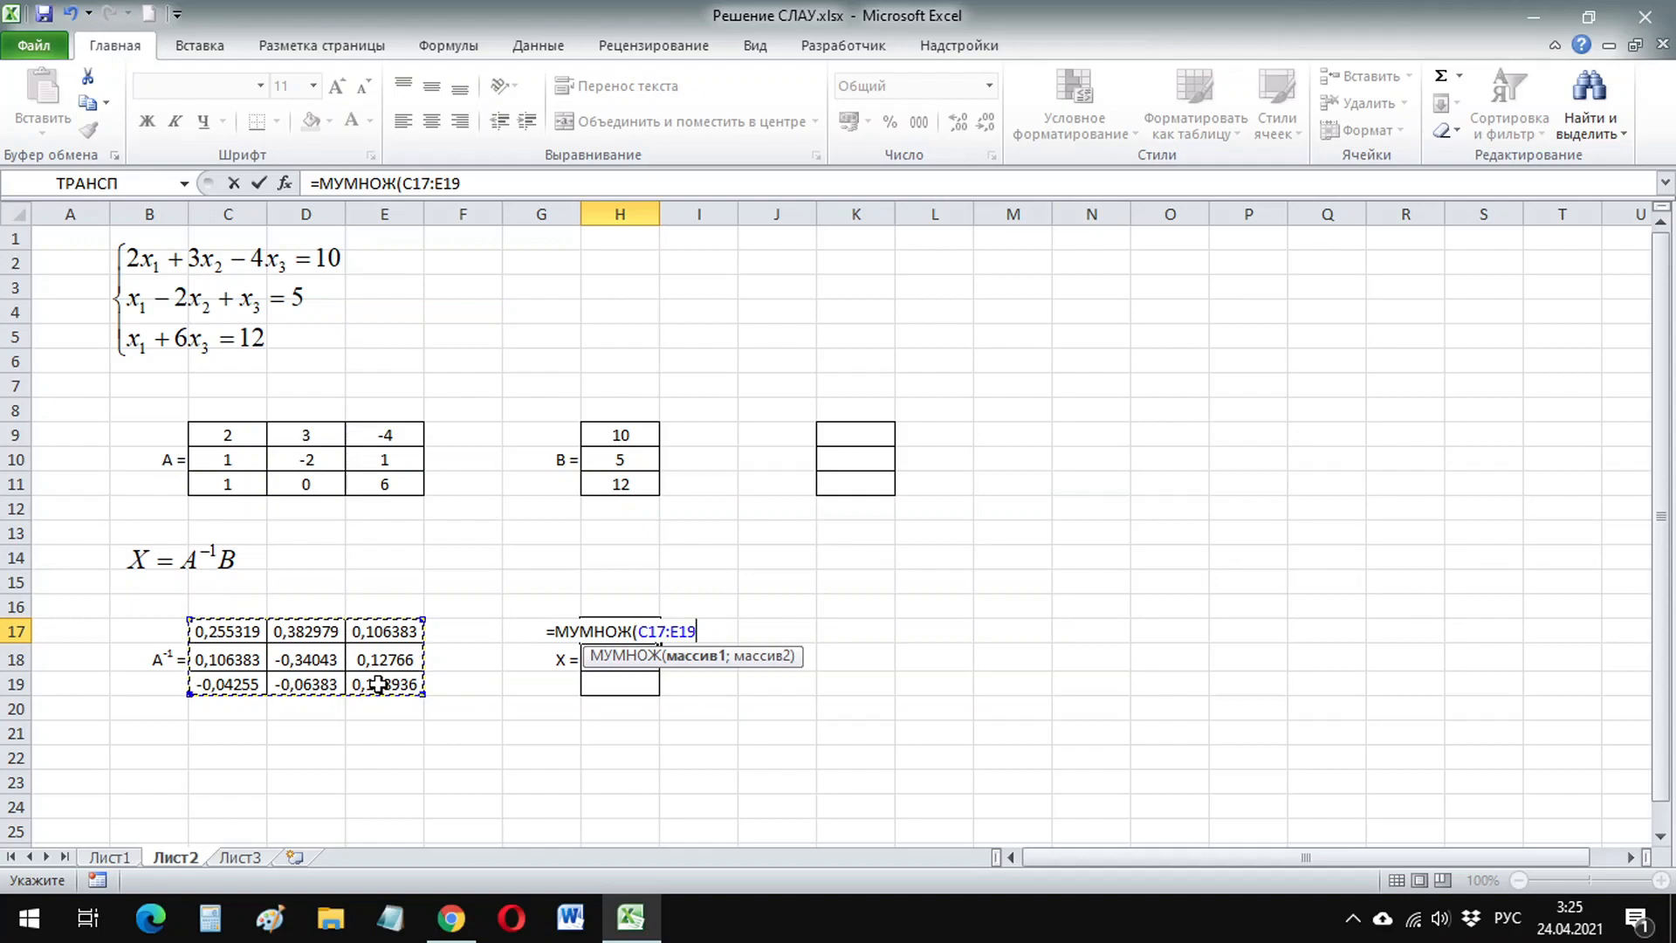
type(";")
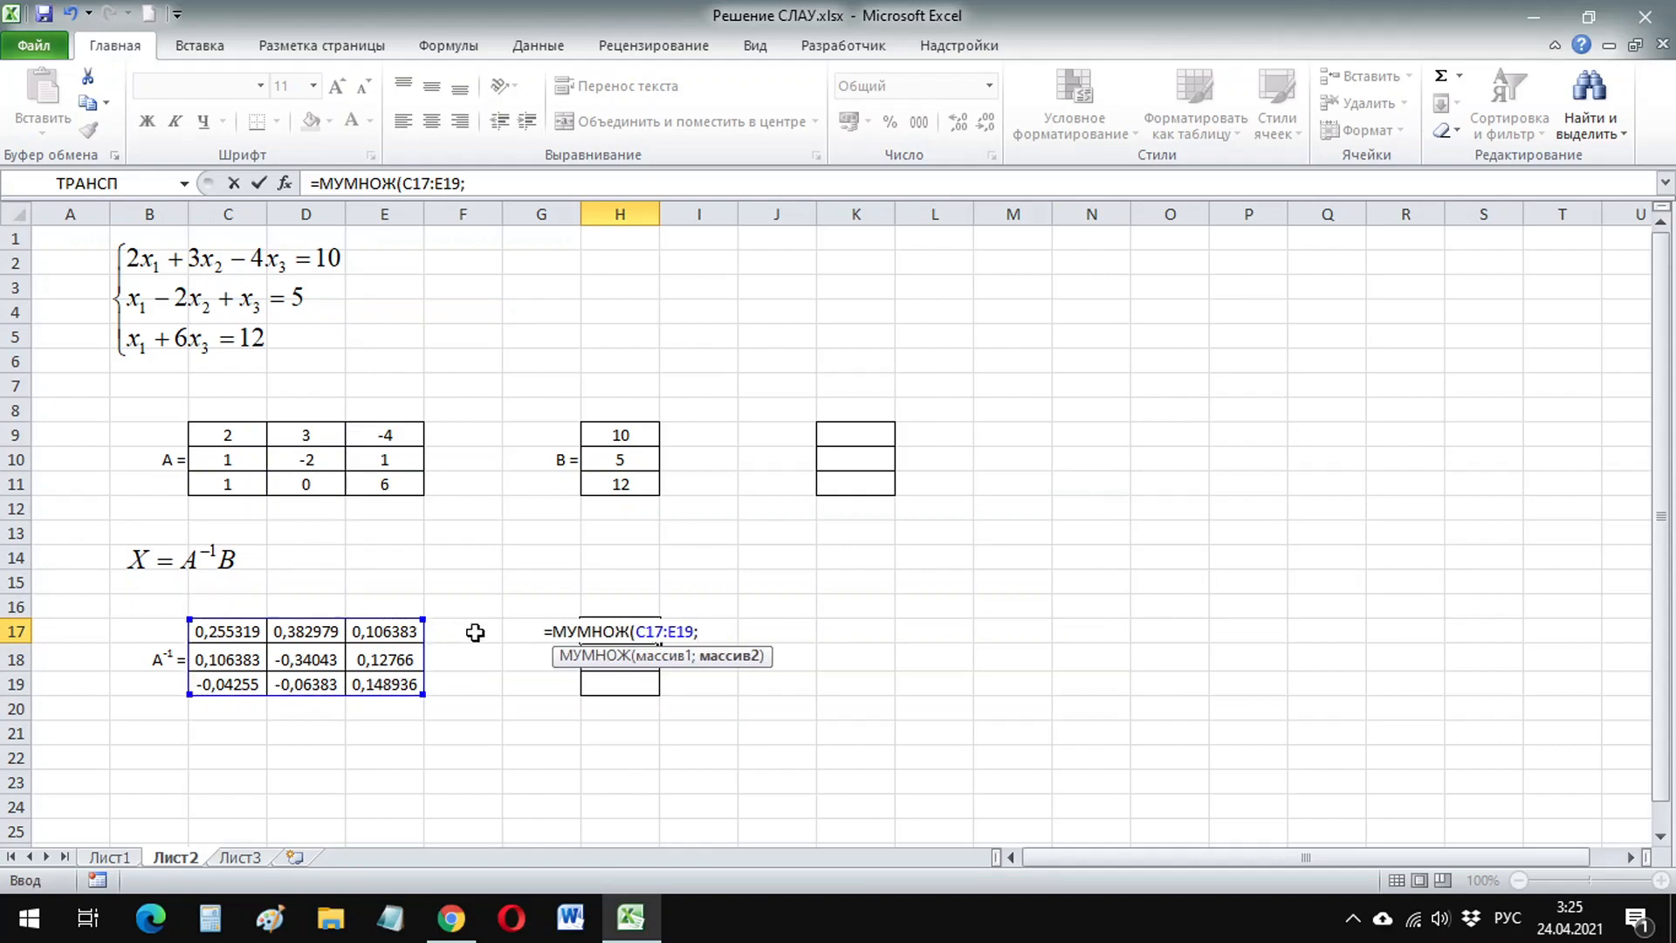
left_click(632, 431)
left_click_drag(632, 432, 634, 480)
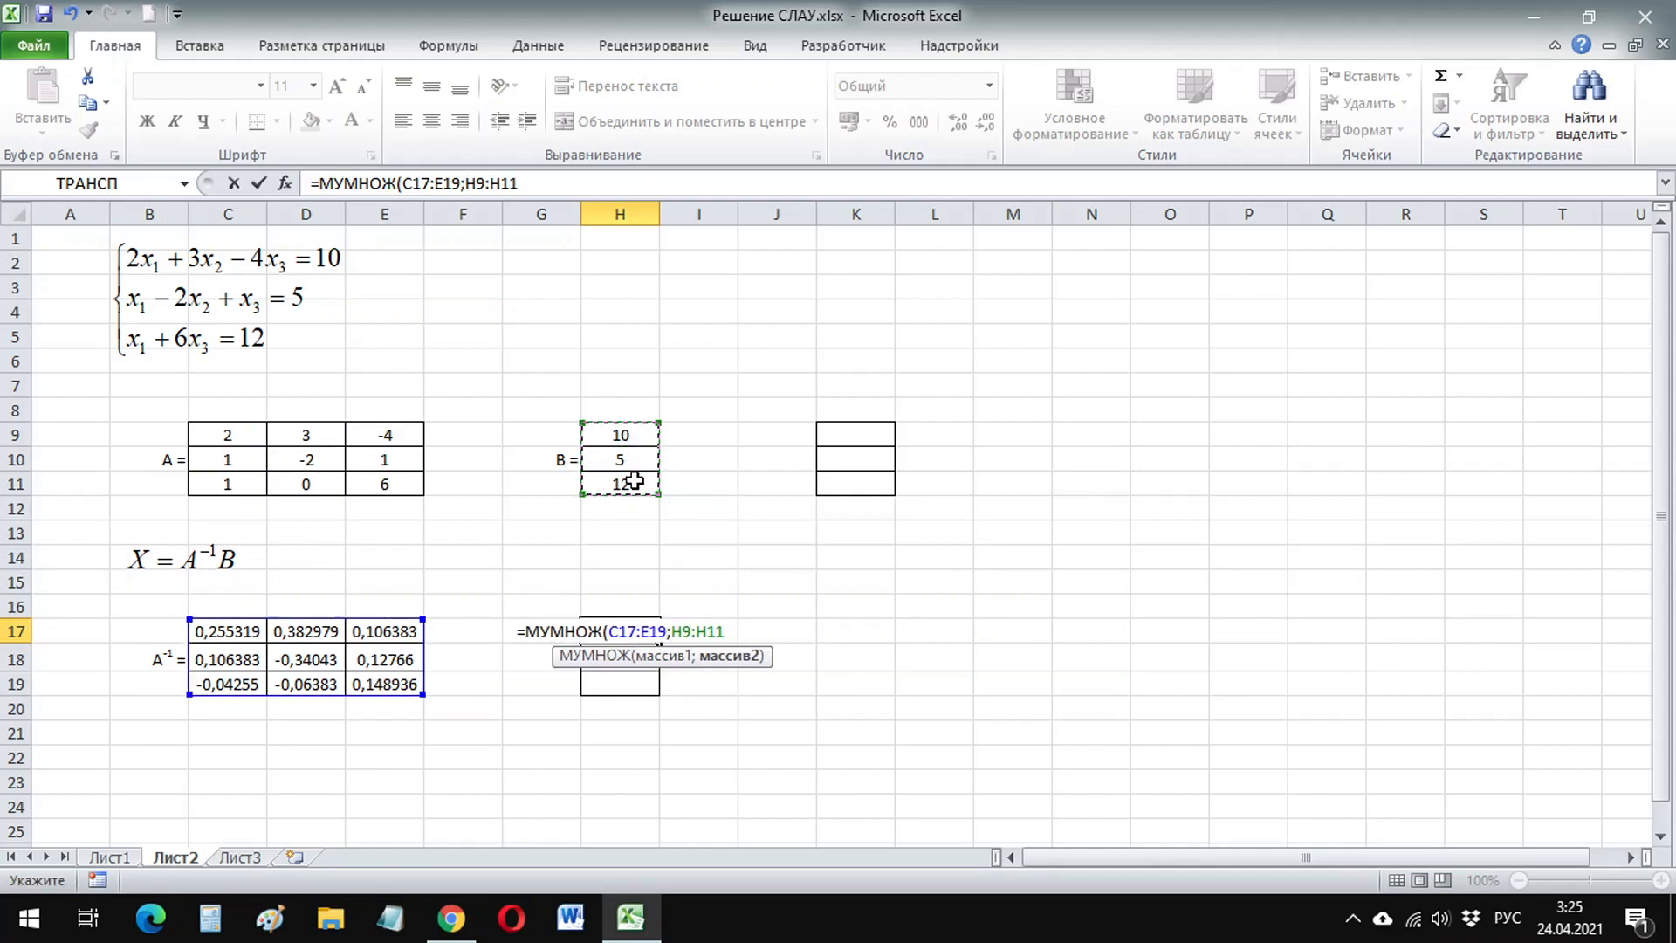
type(")")
key("Return")
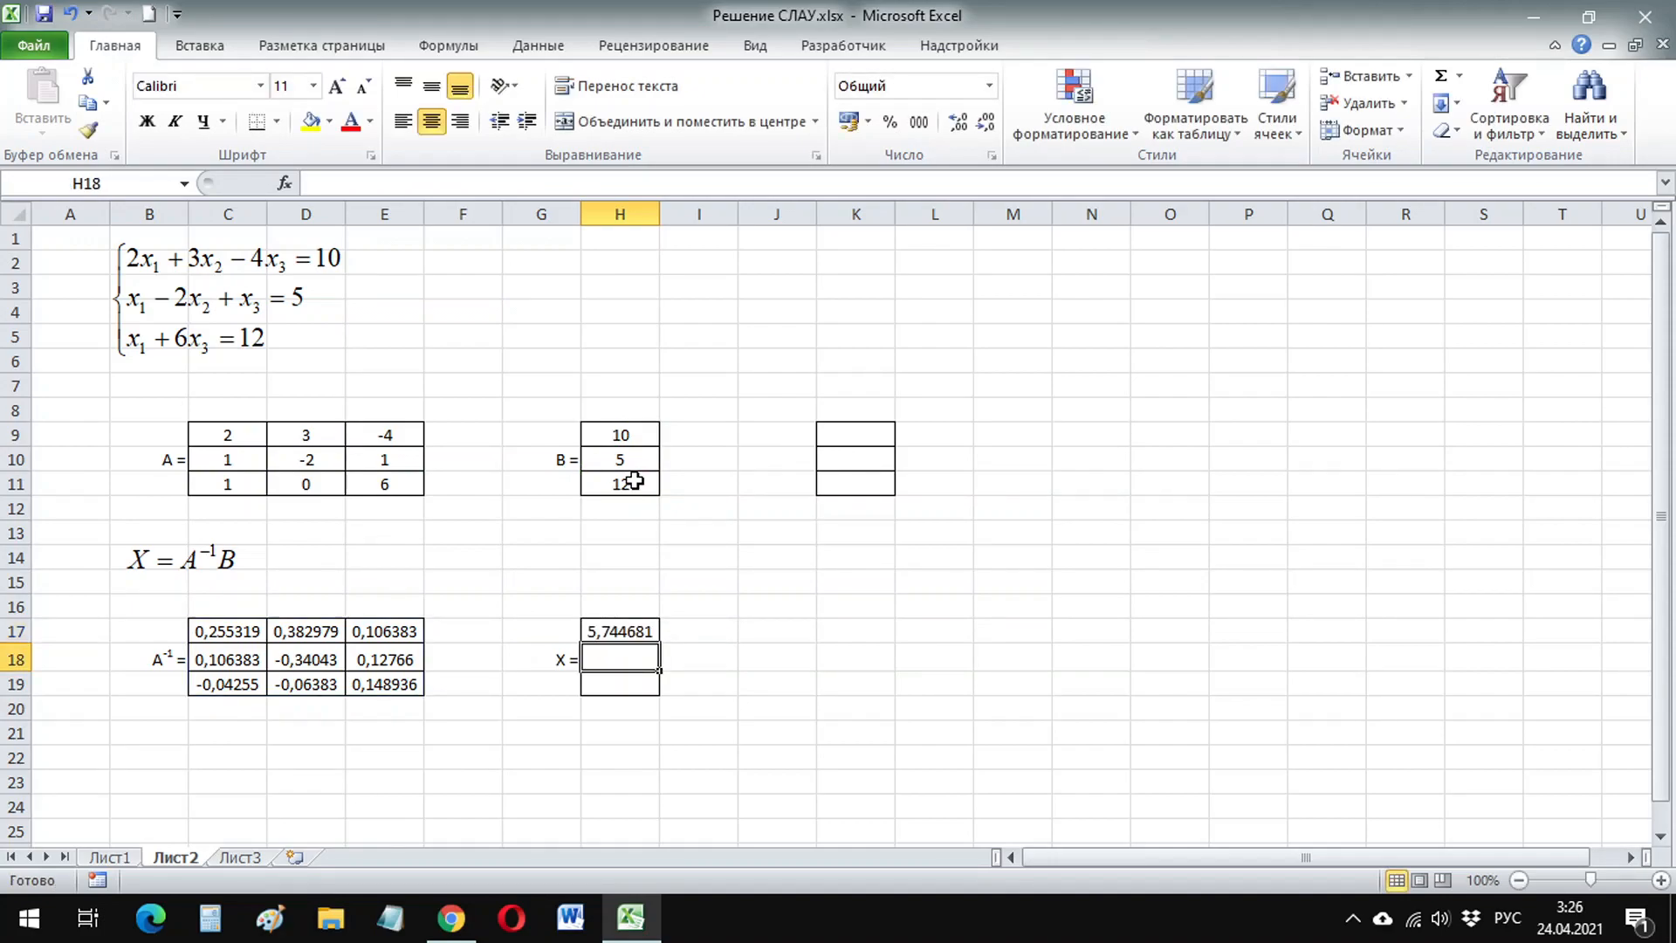
- Convert the МУМНОЖ formula in H17 into an array formula covering the whole of vector X, H17:H19
left_click(614, 629)
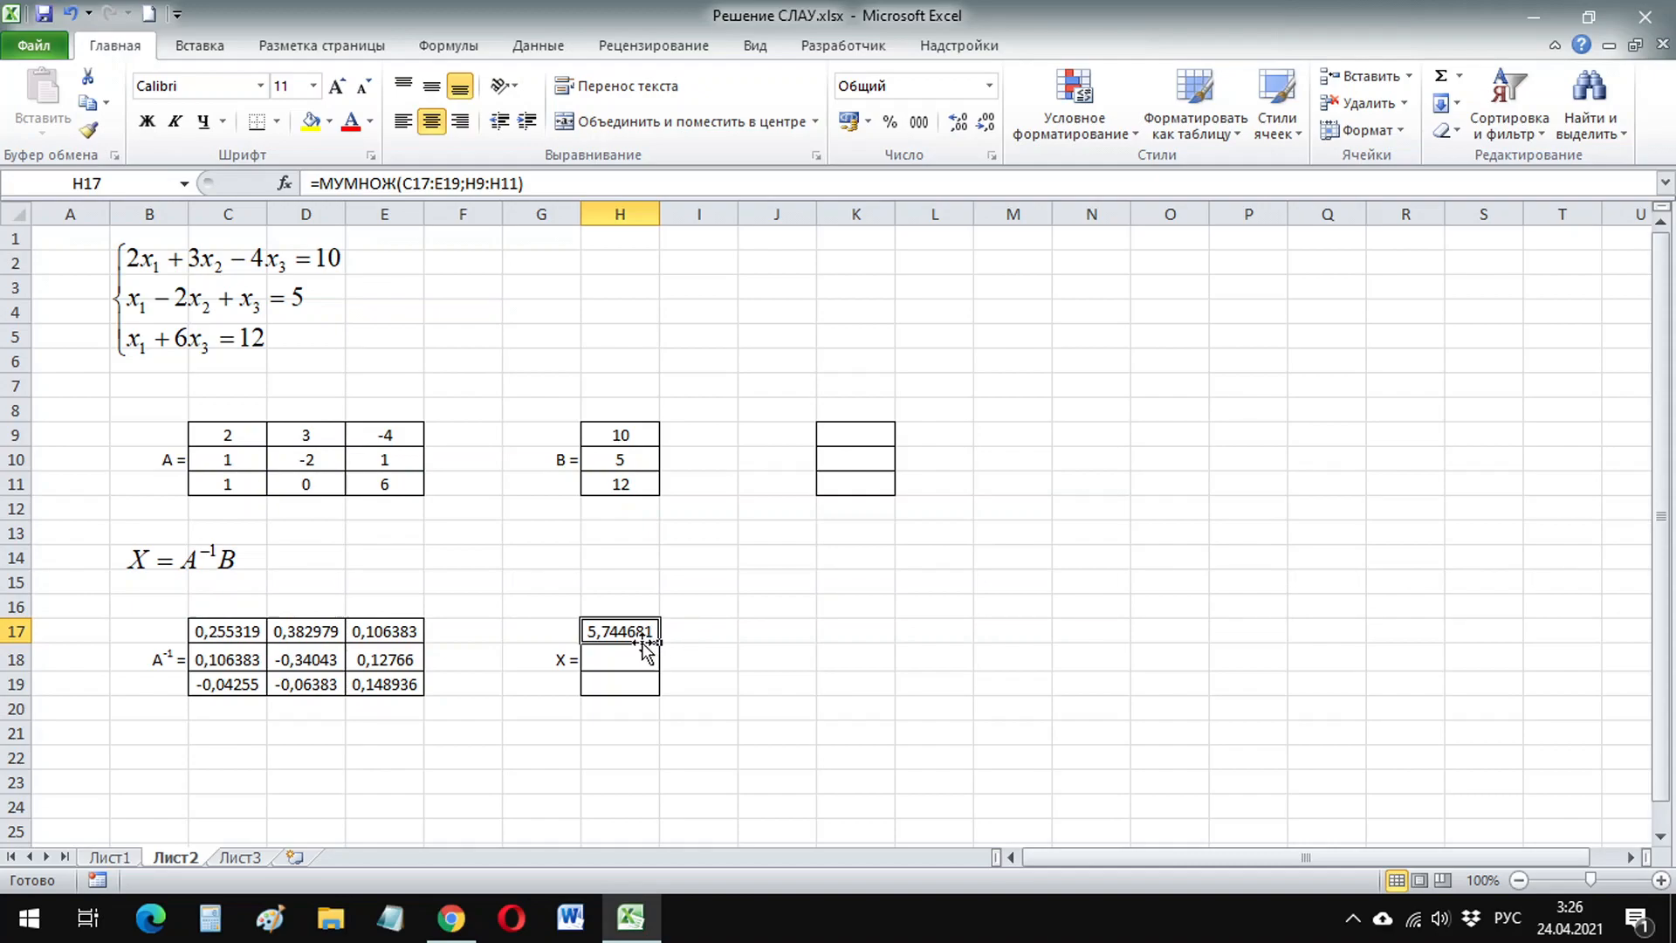
left_click_drag(602, 630, 613, 687)
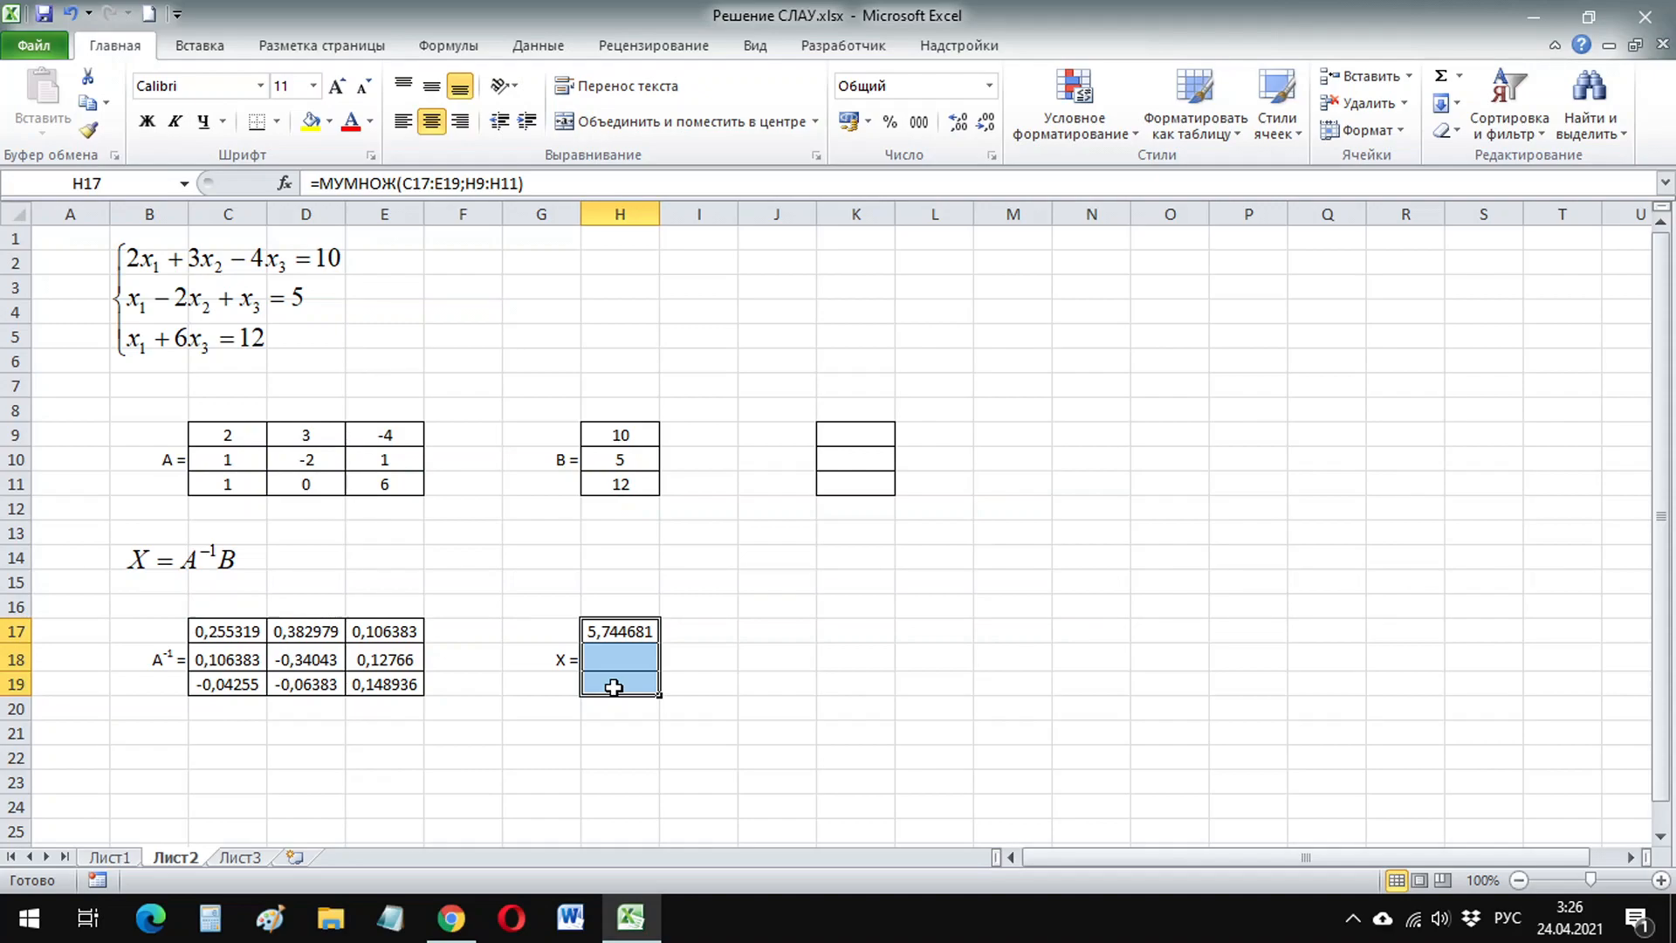
key("F2")
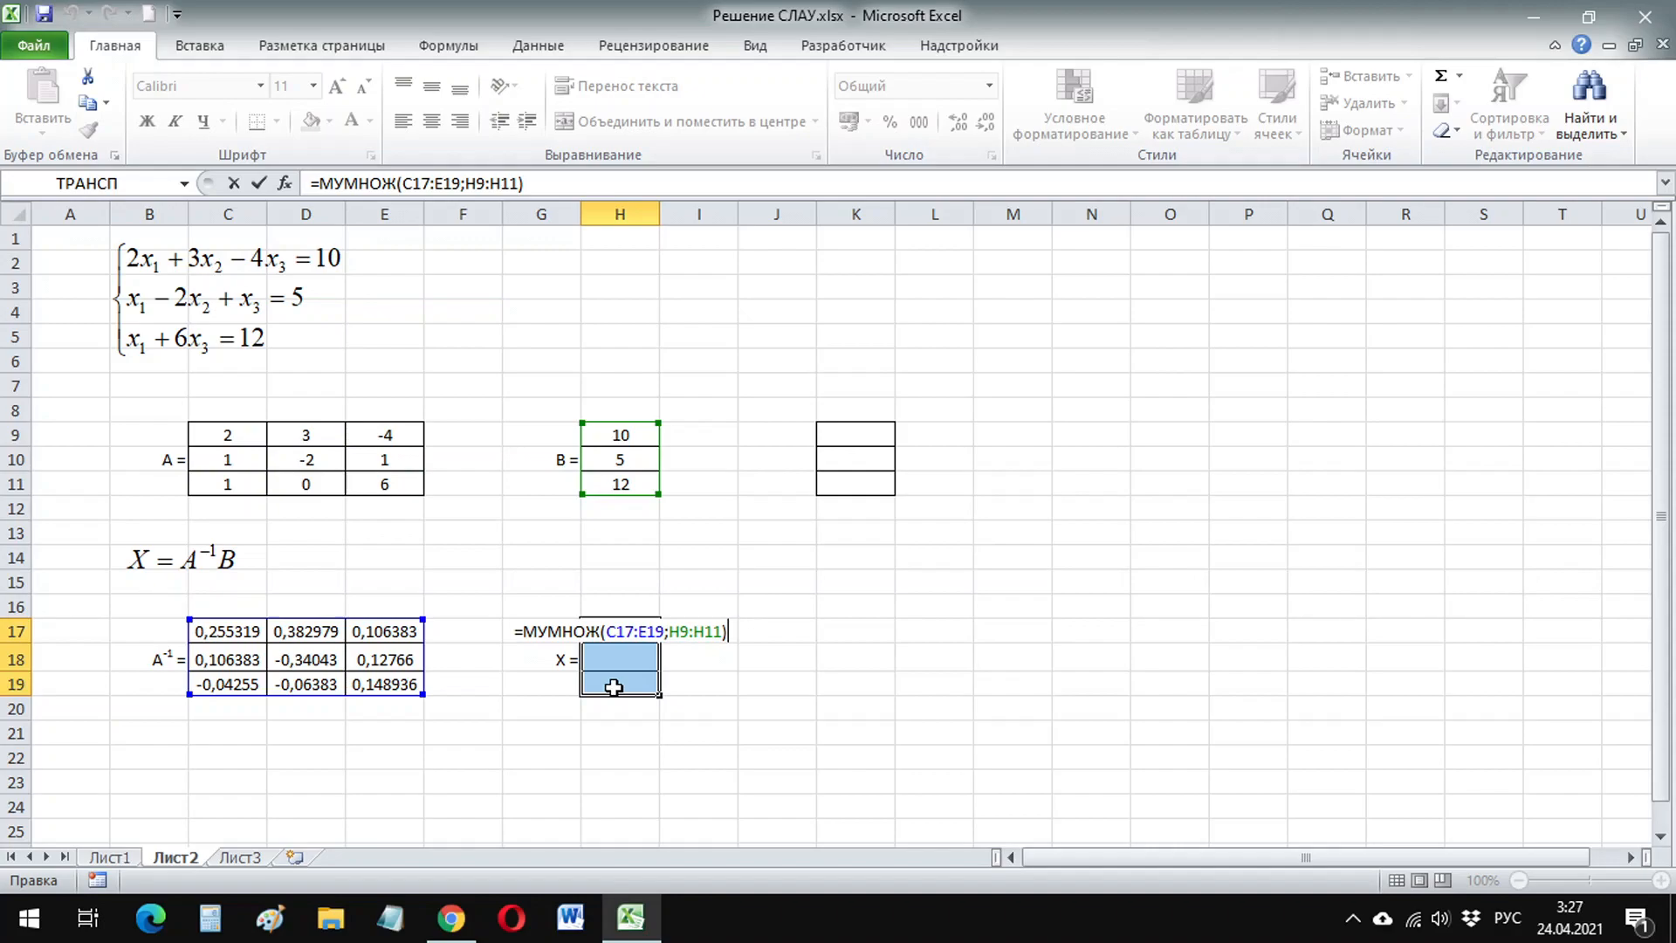
key("ctrl+shift+Return")
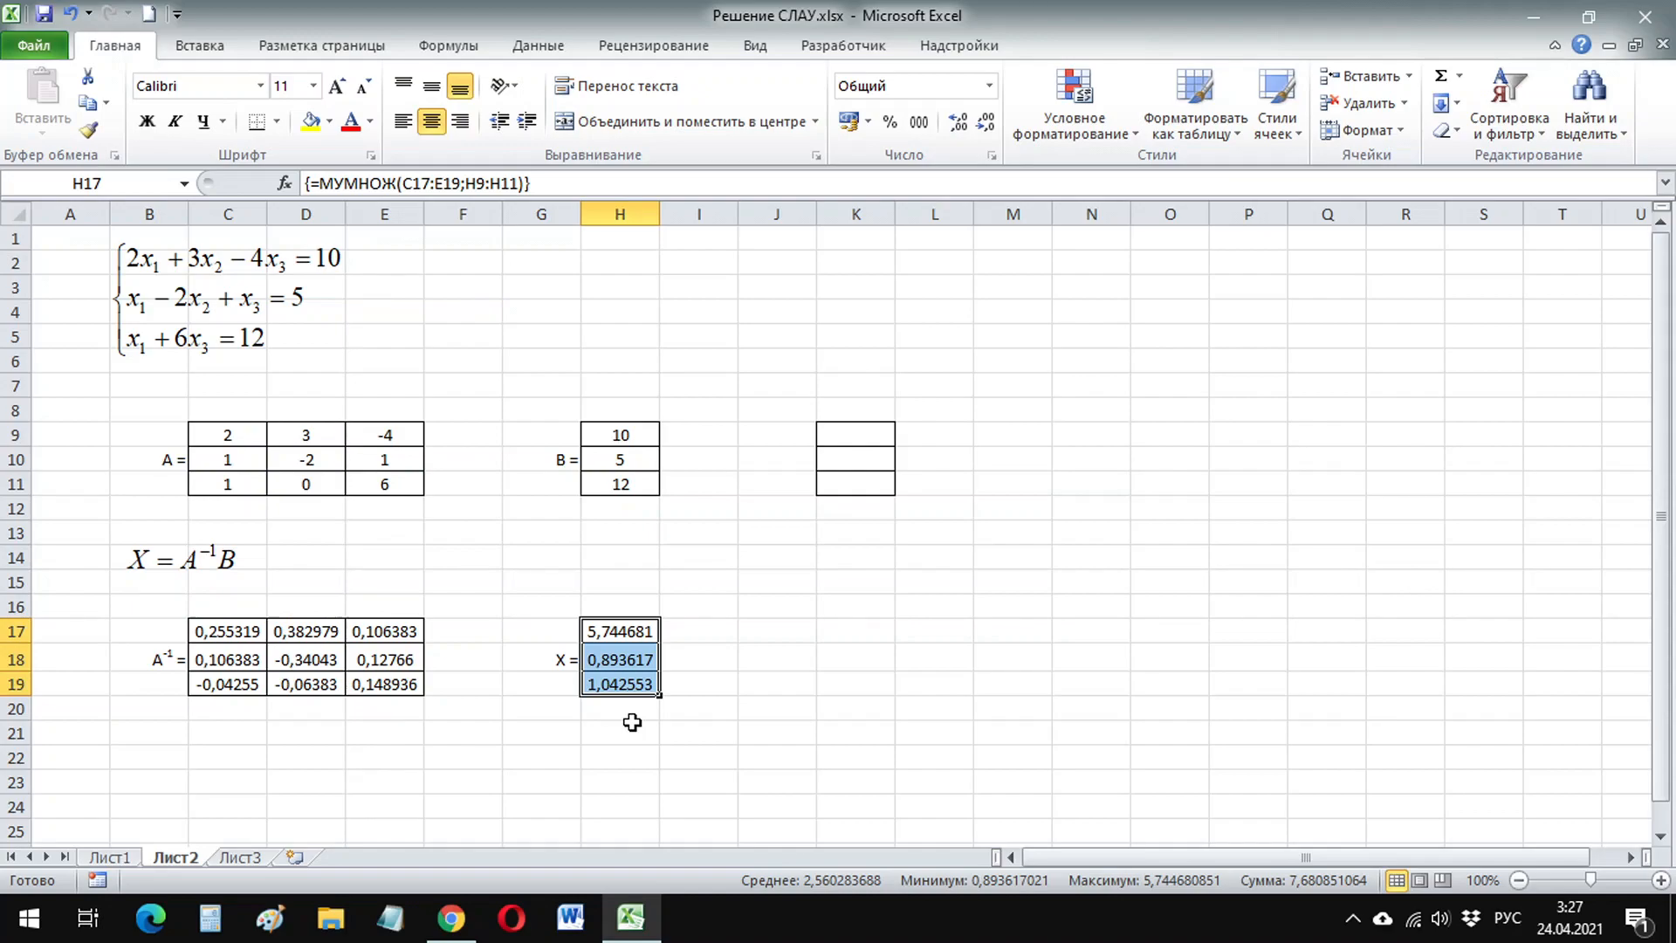
left_click(615, 631)
left_click(620, 659)
left_click(629, 683)
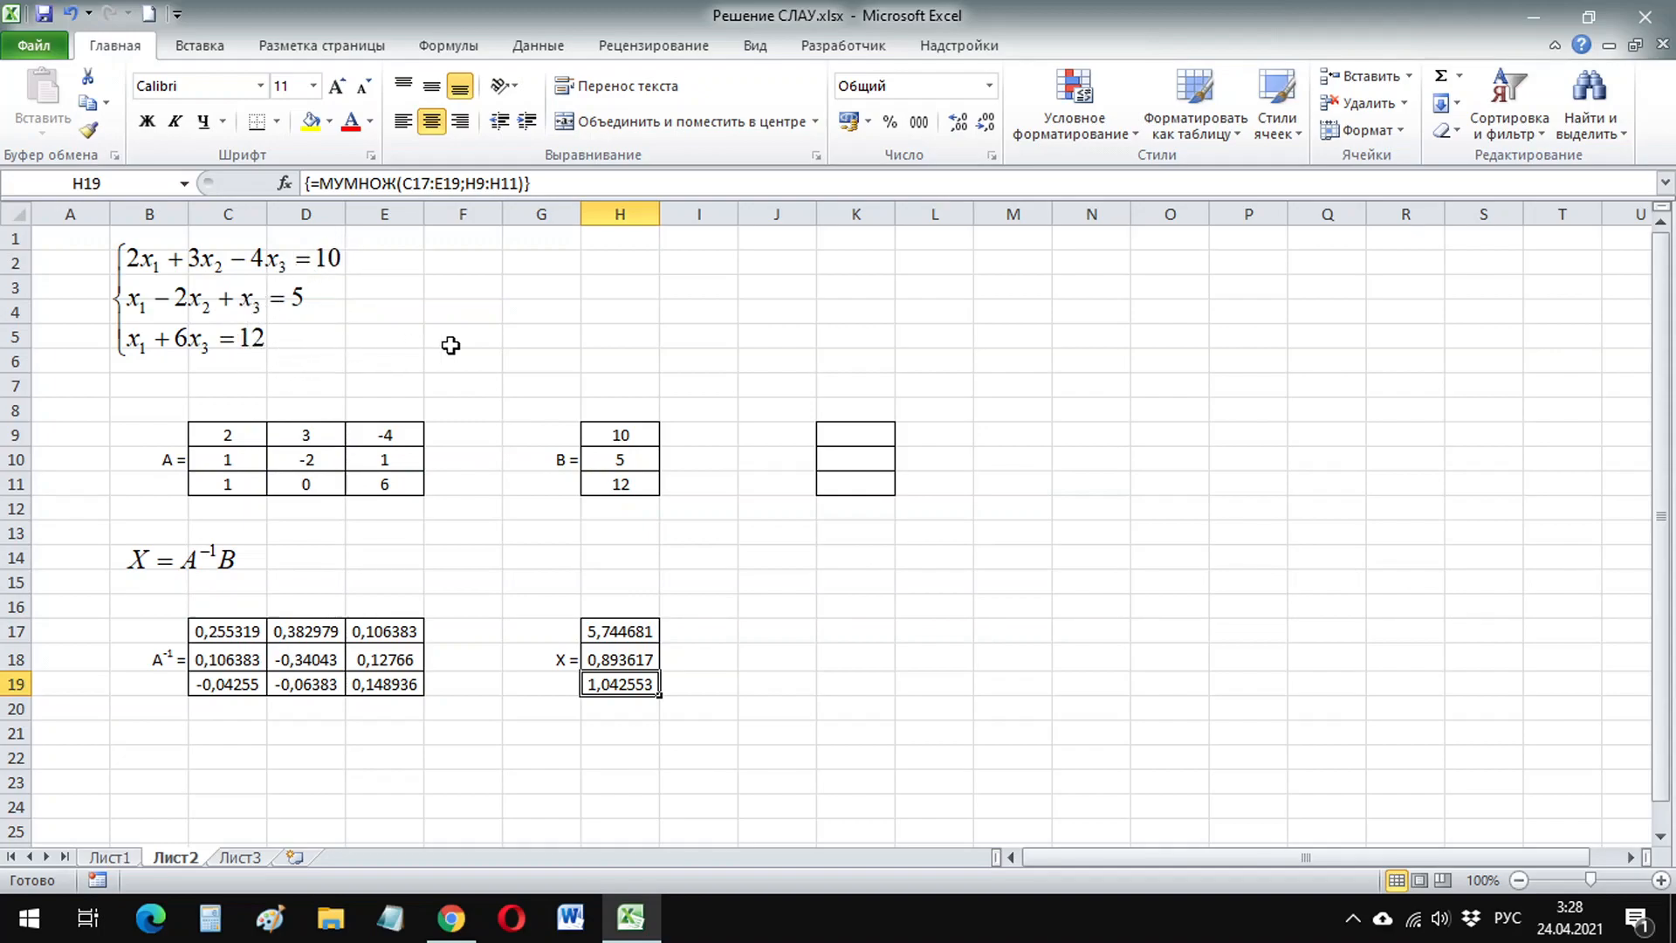
- Enter the substitution check formula =C9*$H$17+D9*$H$18+E9*$H$19 in K9, with absolute references to the vector X cells
left_click(839, 430)
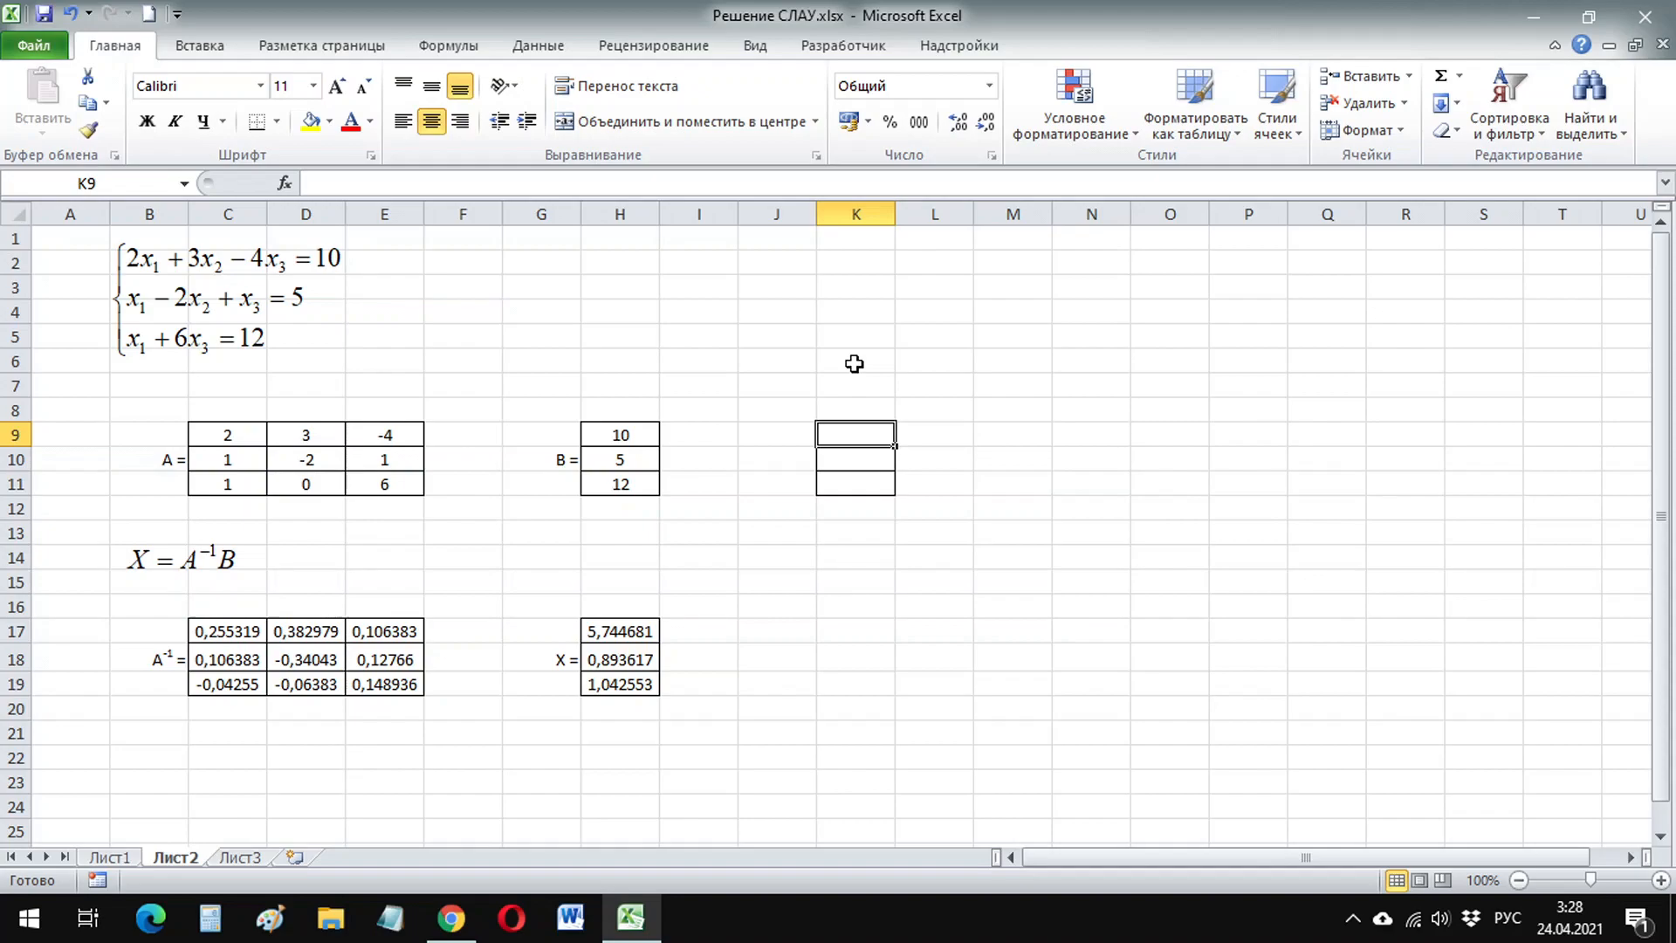
type("=")
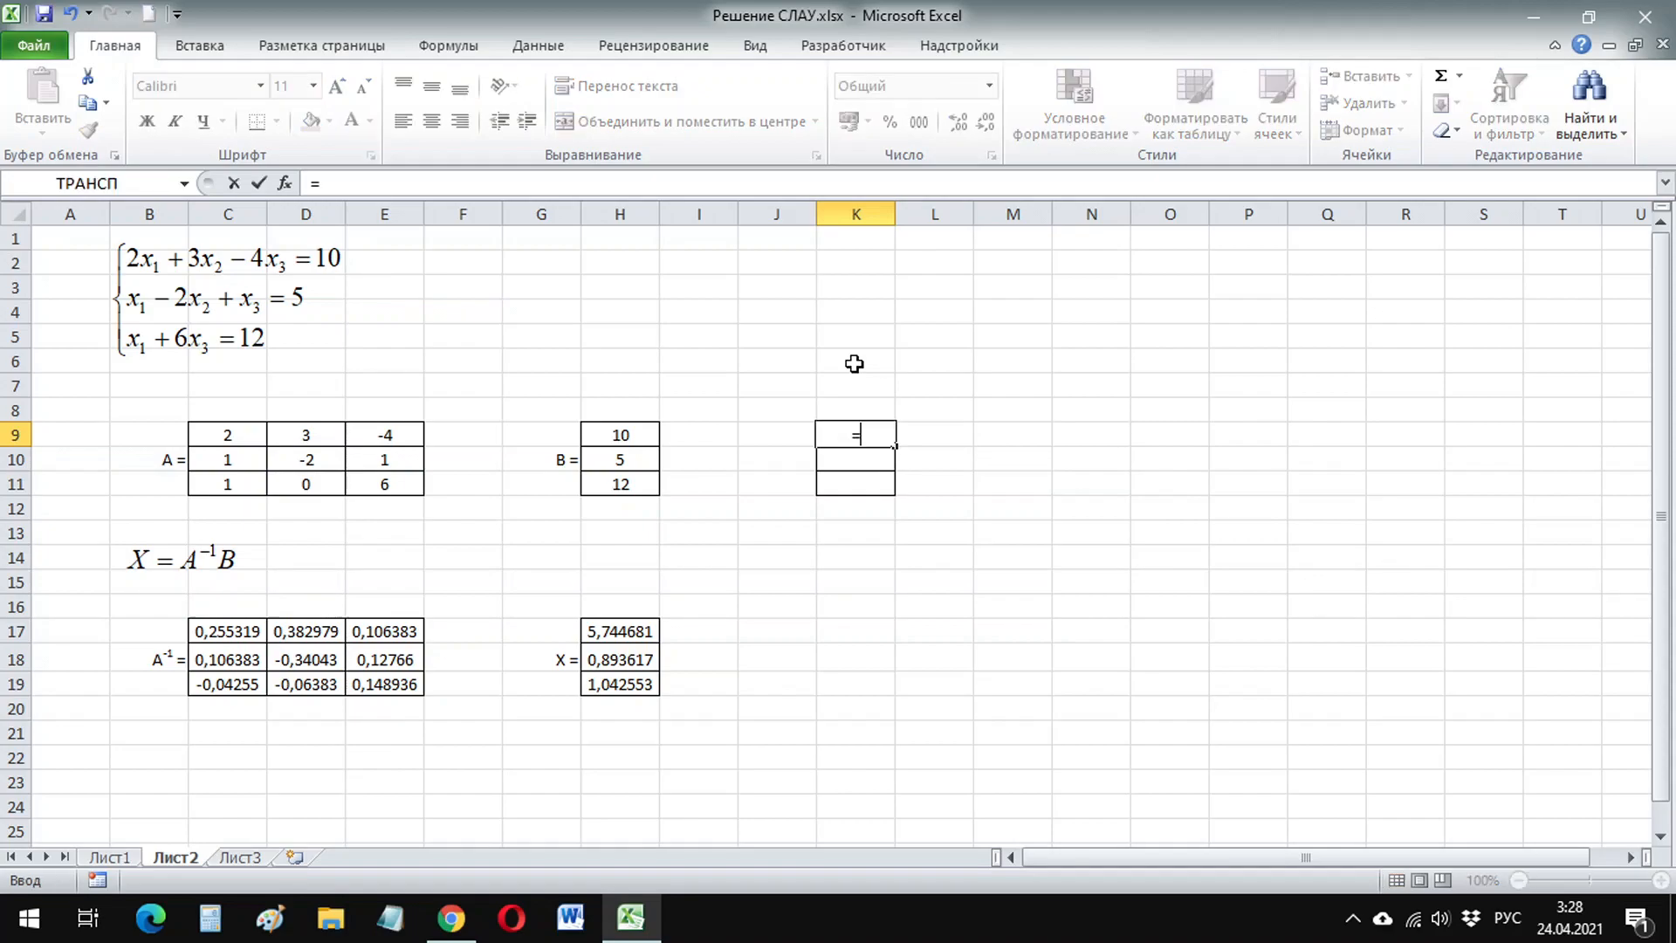
left_click(242, 439)
type("*")
left_click(594, 632)
key("F4")
type("+")
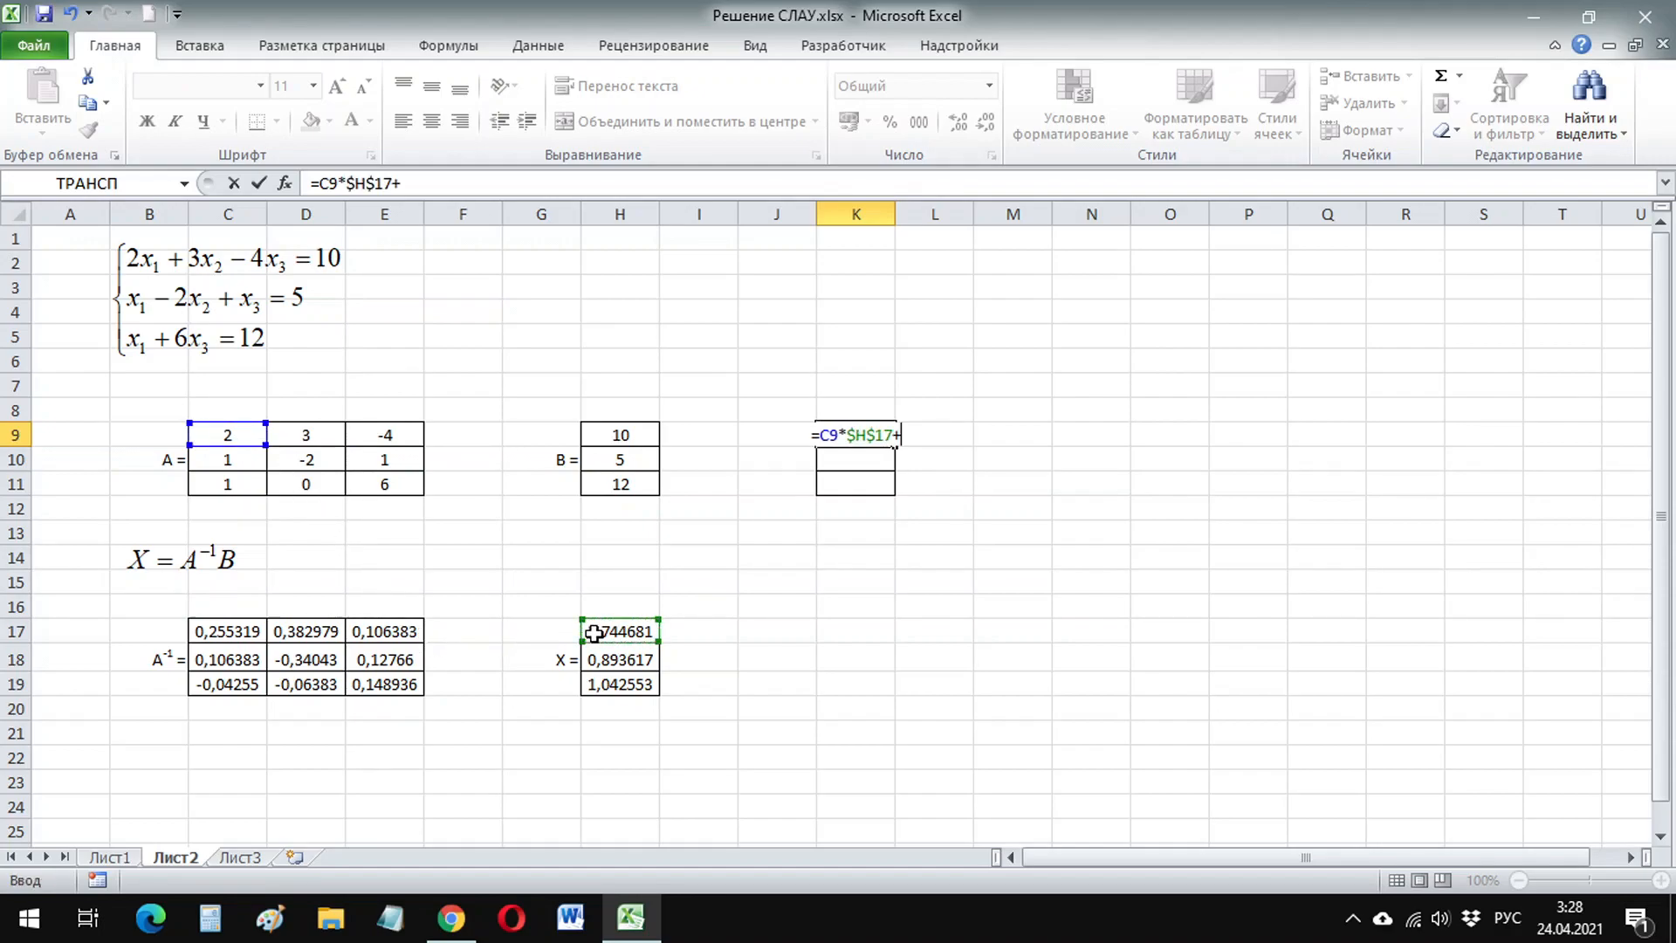
left_click(307, 435)
type("*")
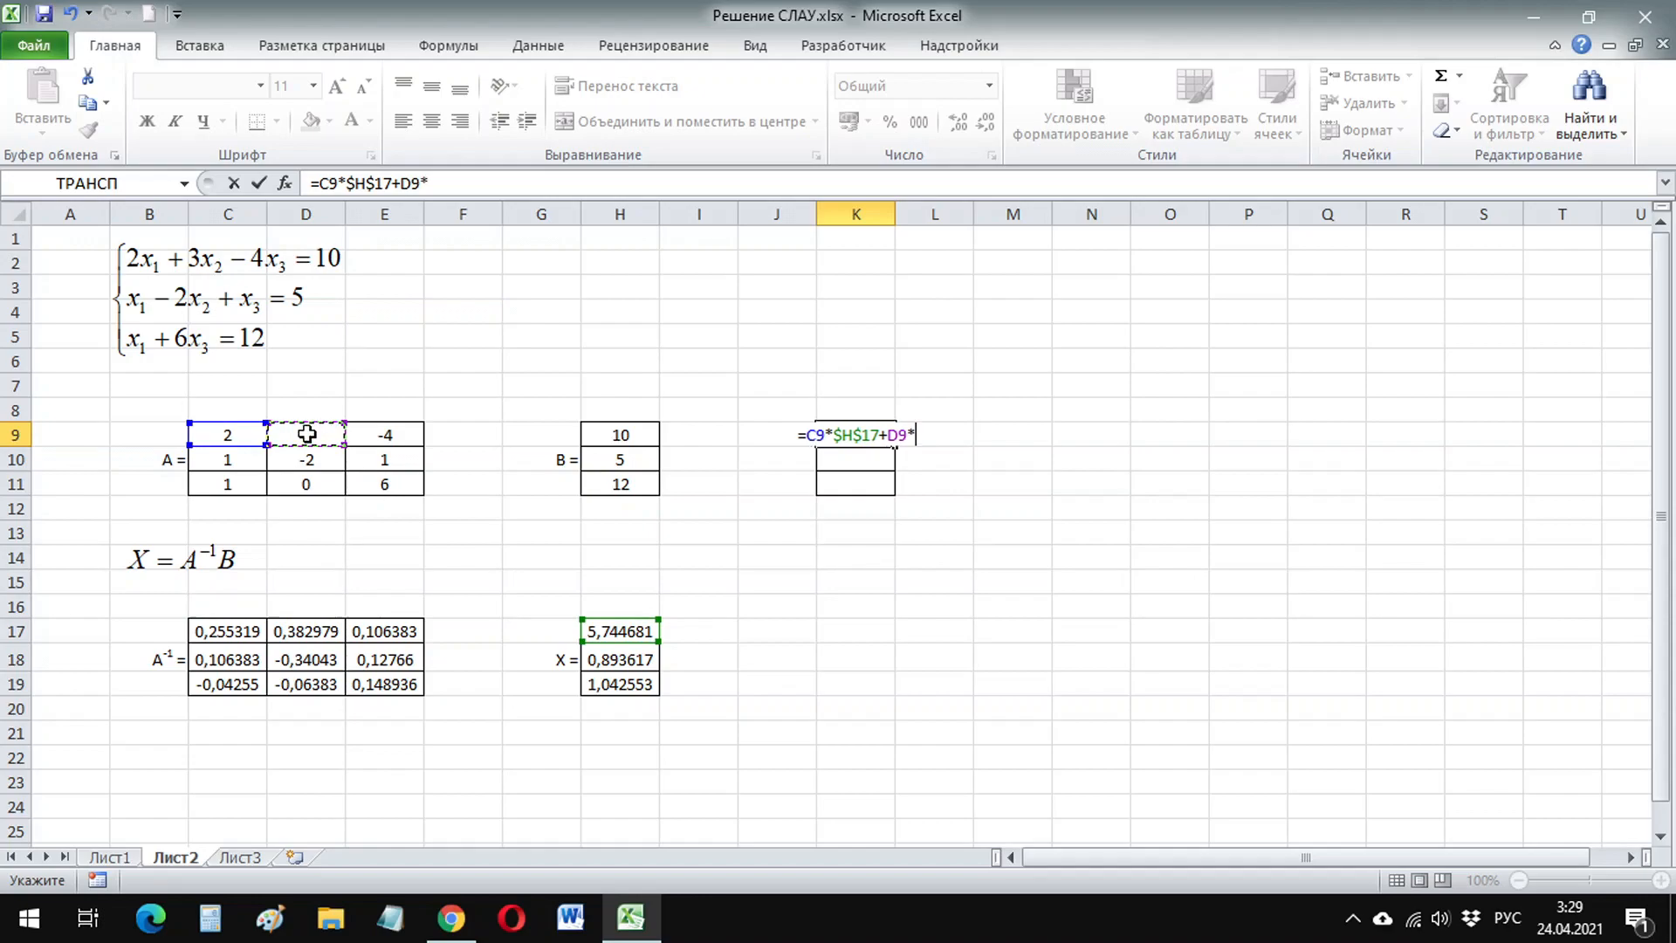
left_click(623, 657)
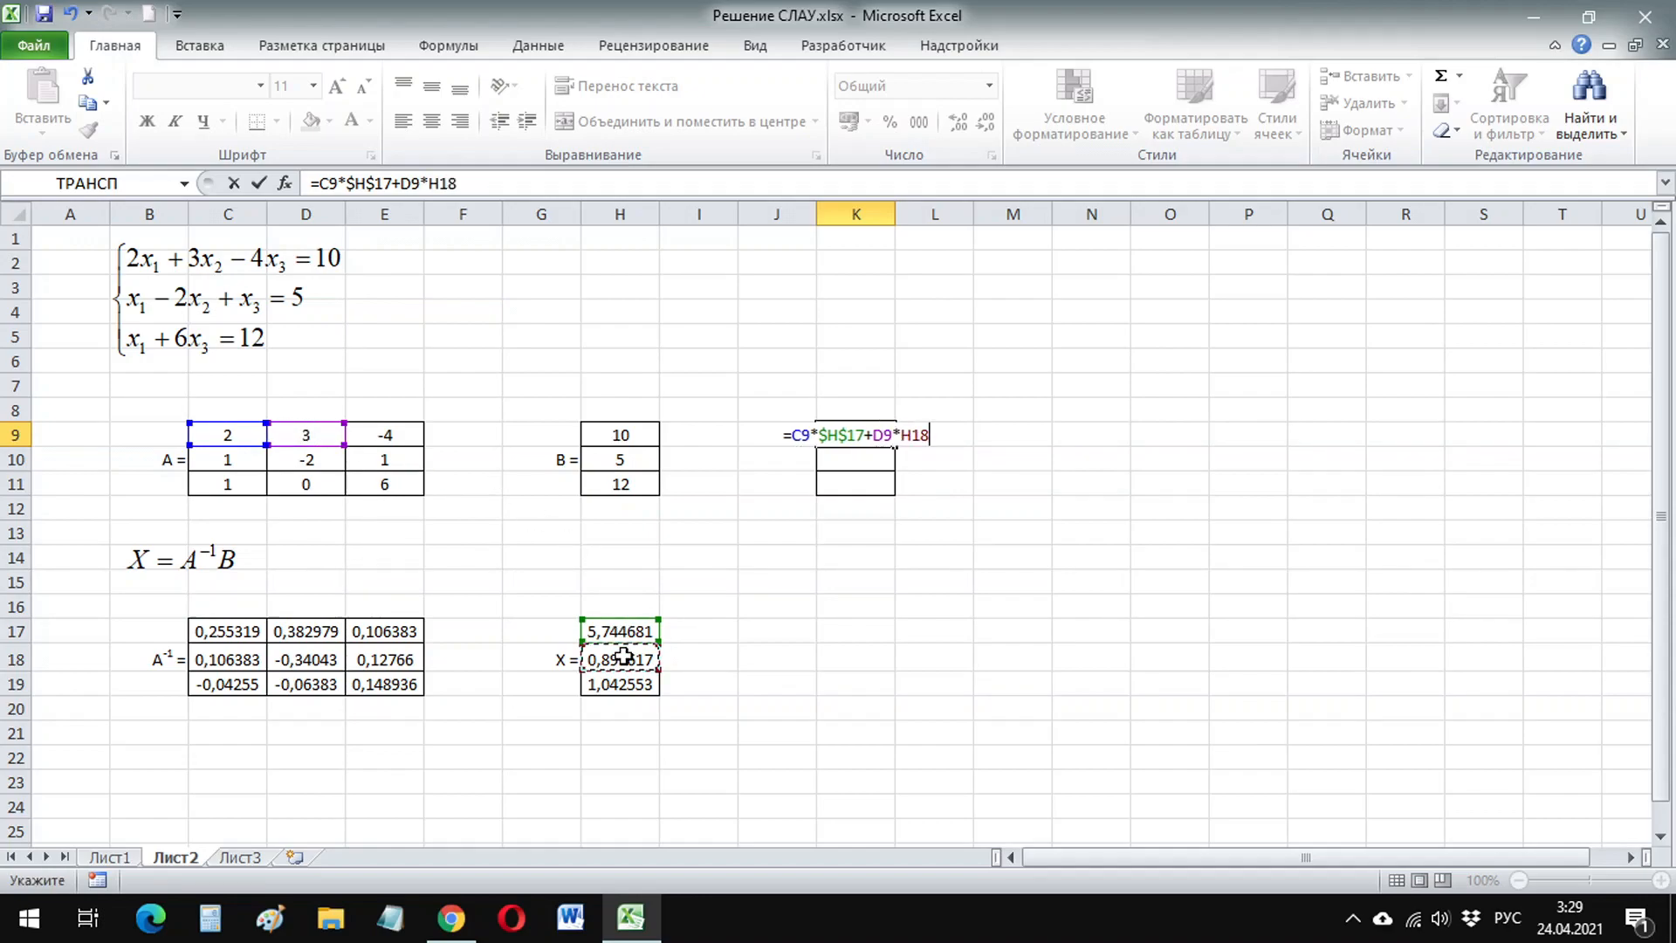
key("F4")
type("+")
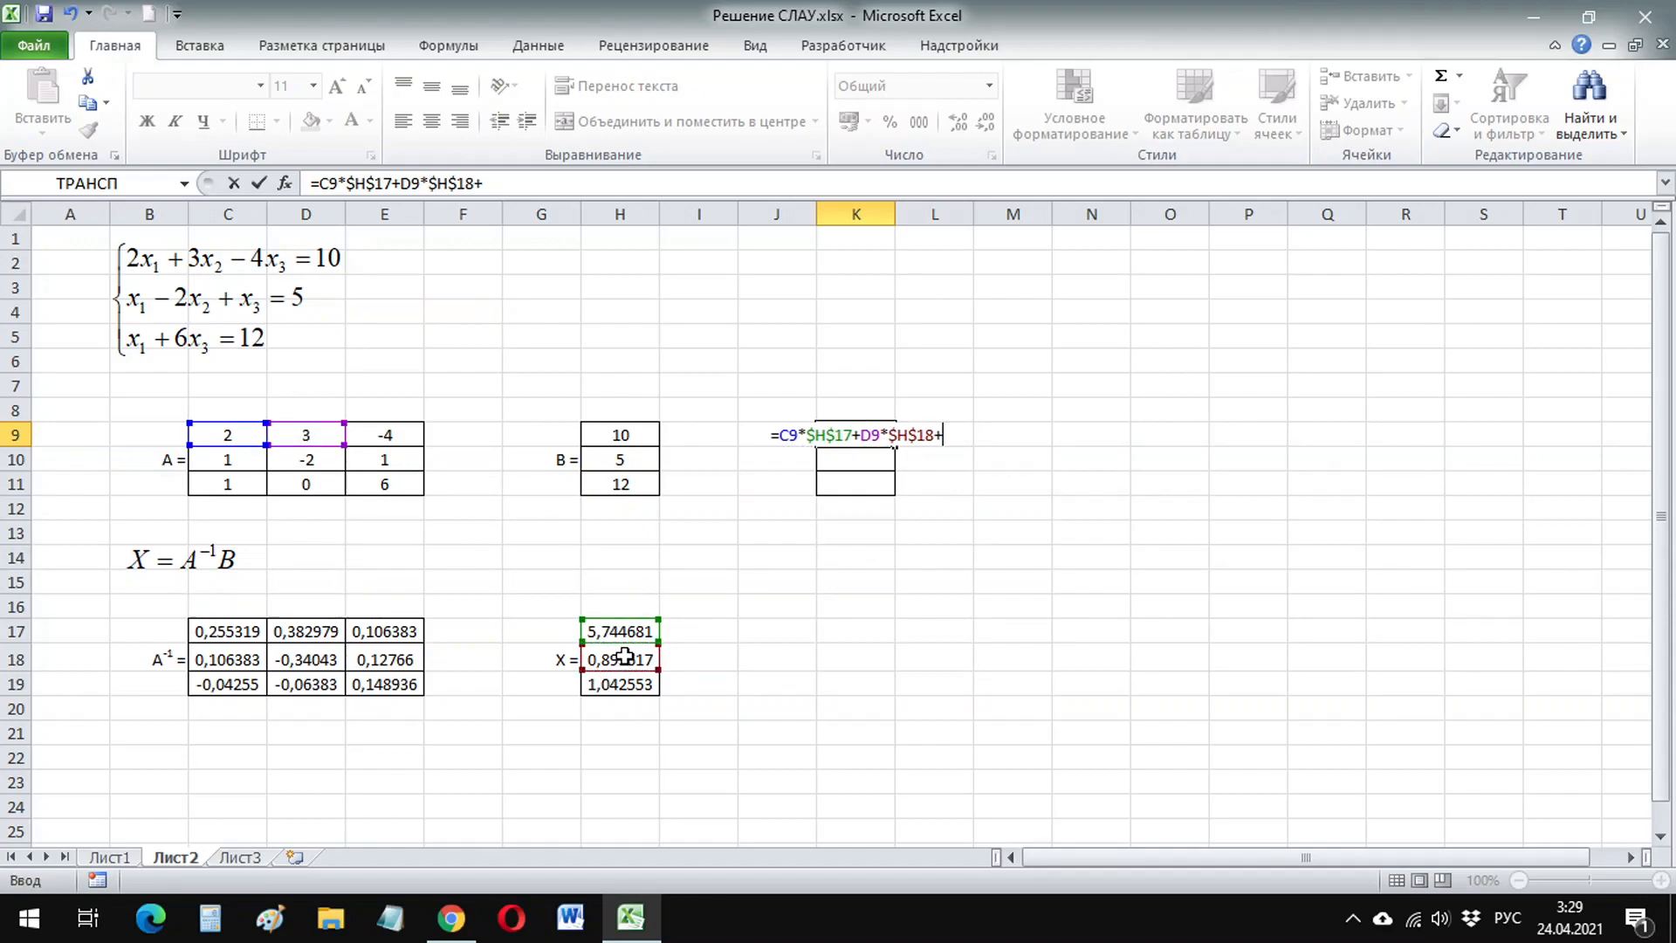
left_click(375, 436)
type("*")
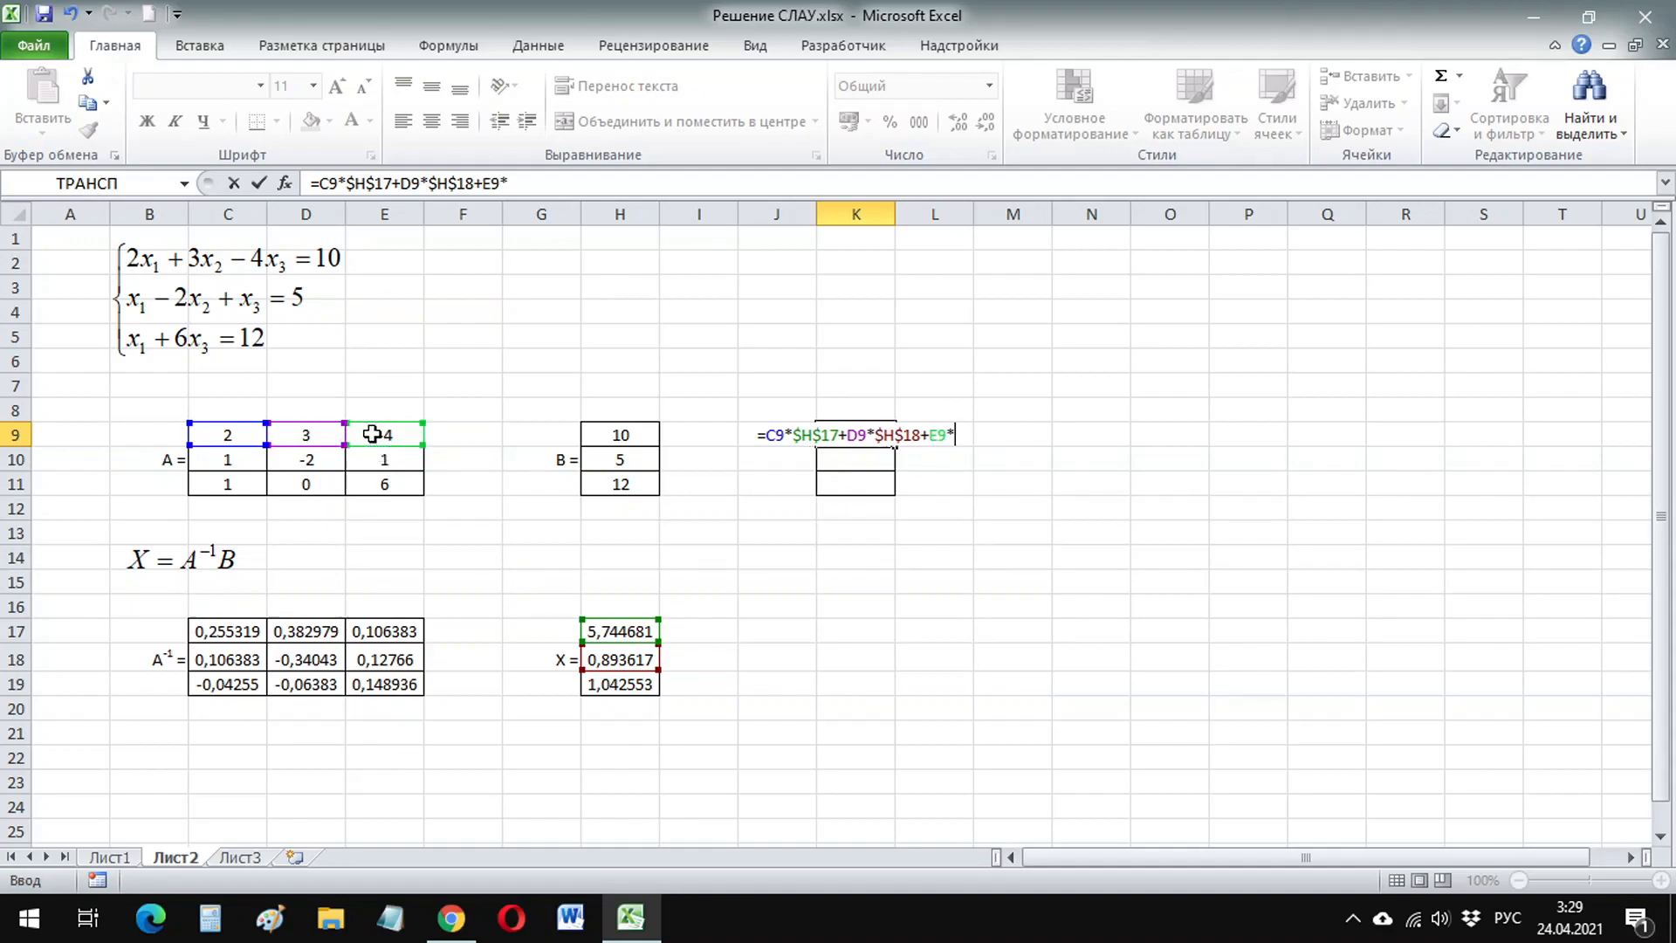
left_click(625, 681)
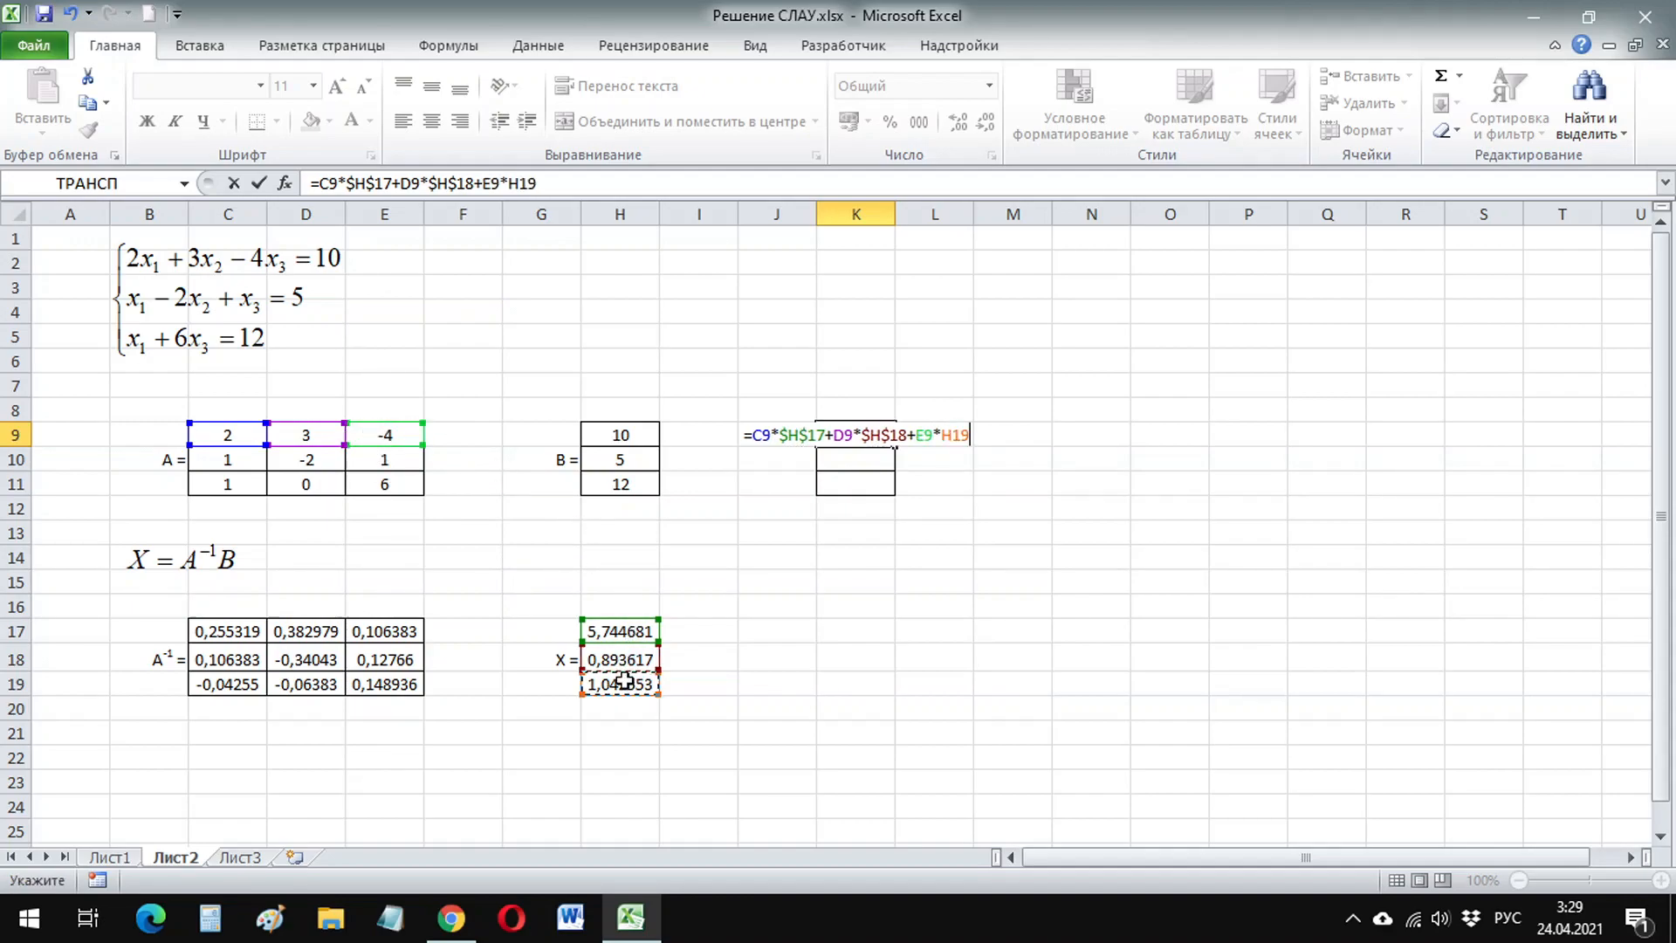
key("F4")
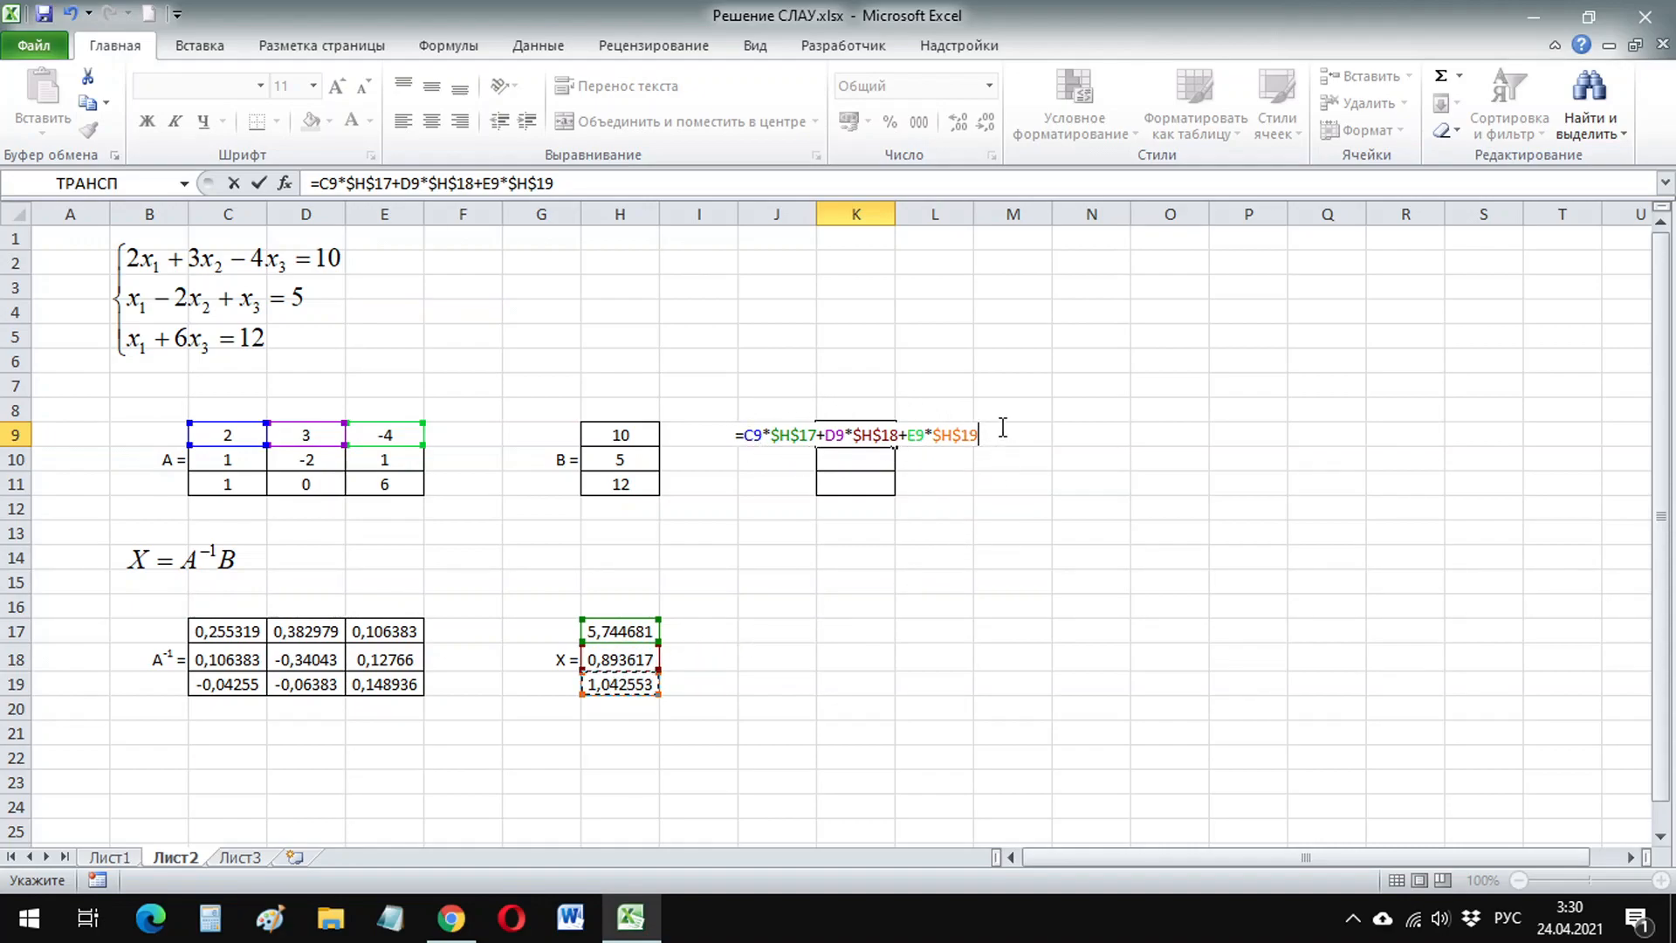
key("Return")
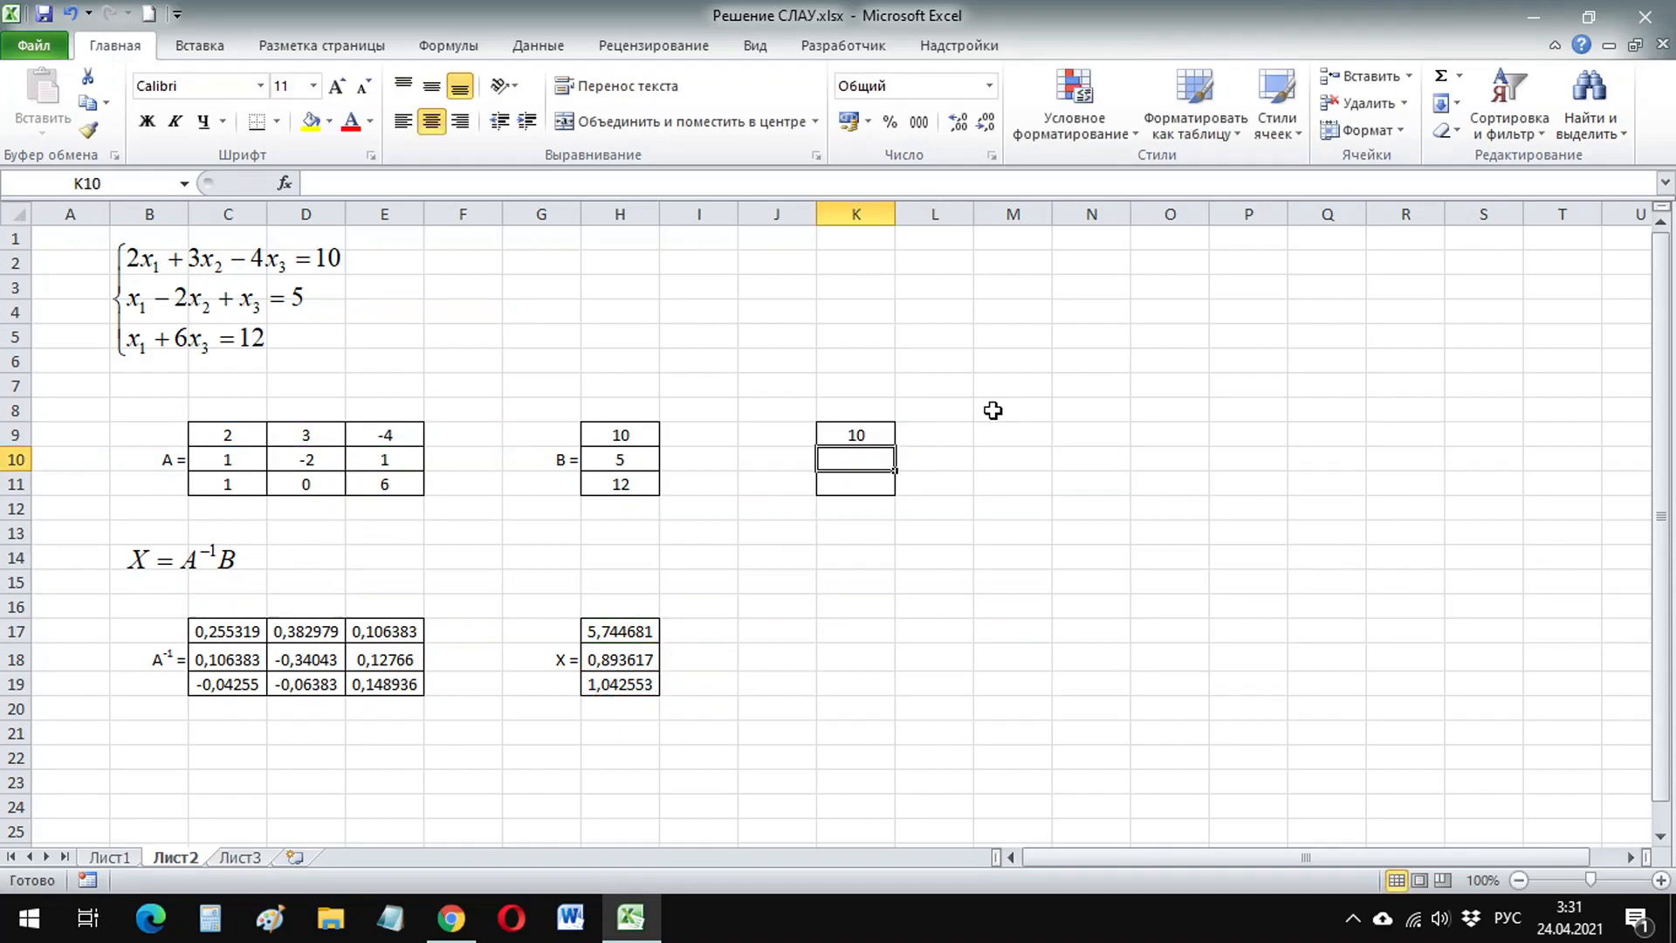
- Fill the check formula from K9 down through K11 to cover the other two equations
left_click(858, 435)
left_click_drag(895, 446, 904, 497)
left_click(875, 532)
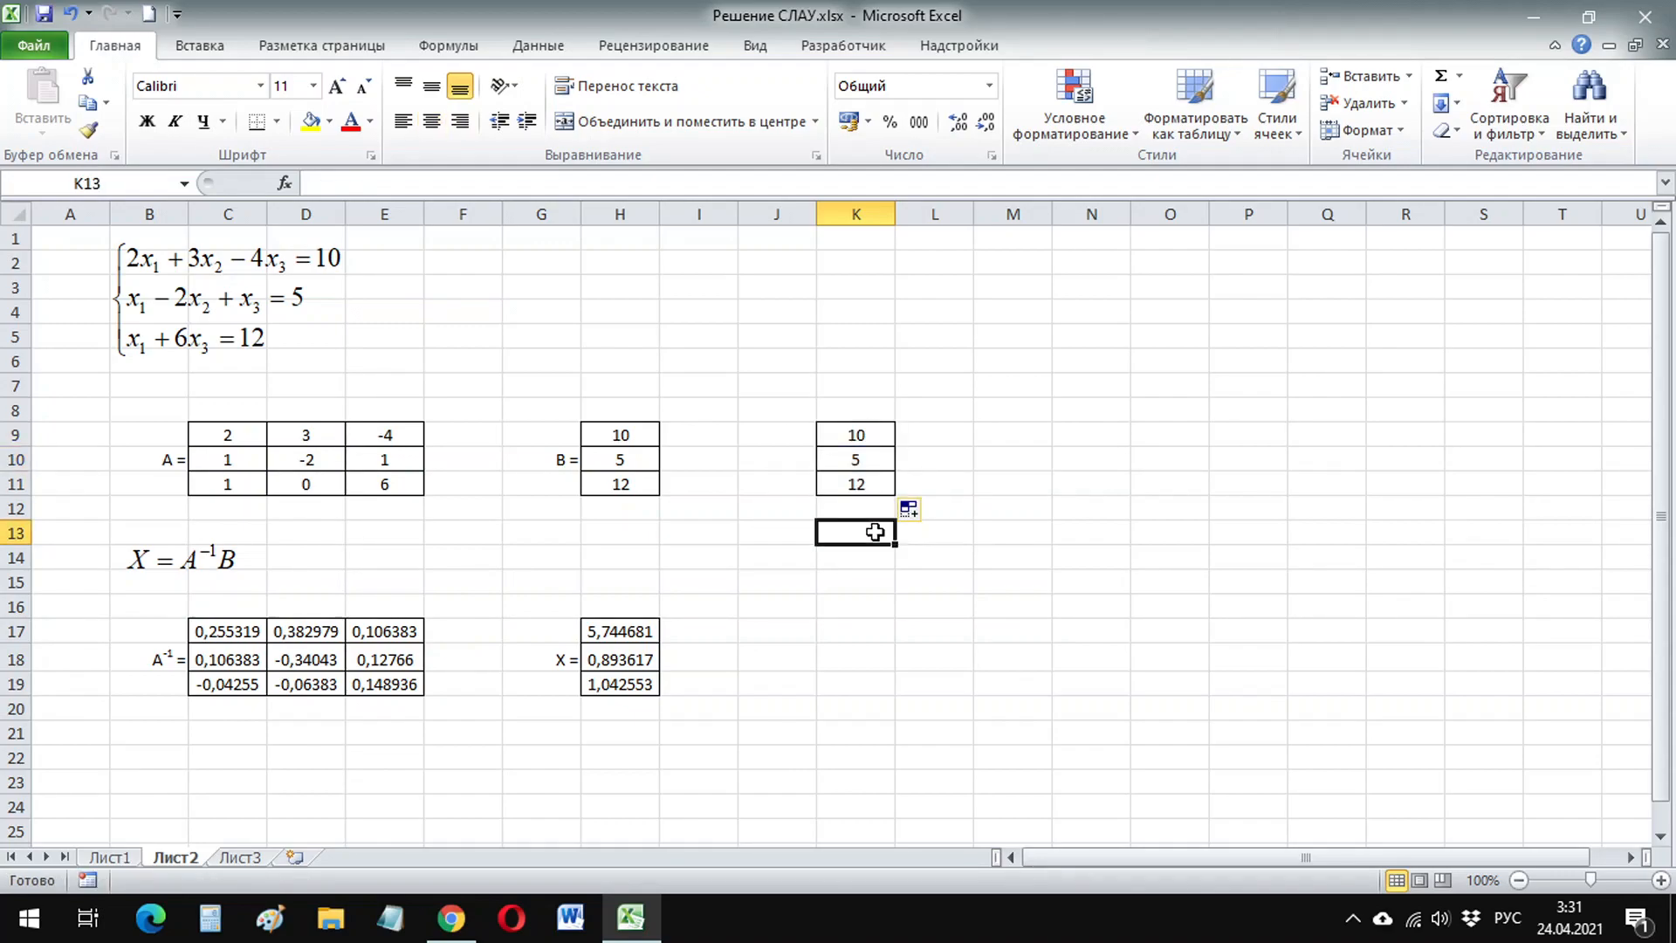